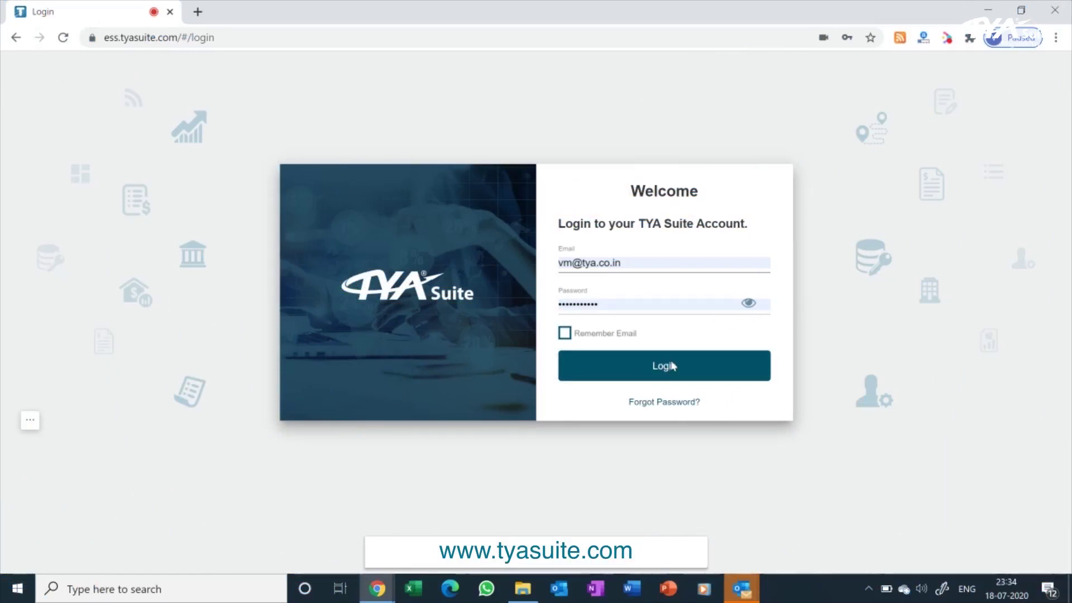
Log in and choose the TyaDemo company on the Select Company page.
{"action": "left_click", "coordinate": [673, 366]}
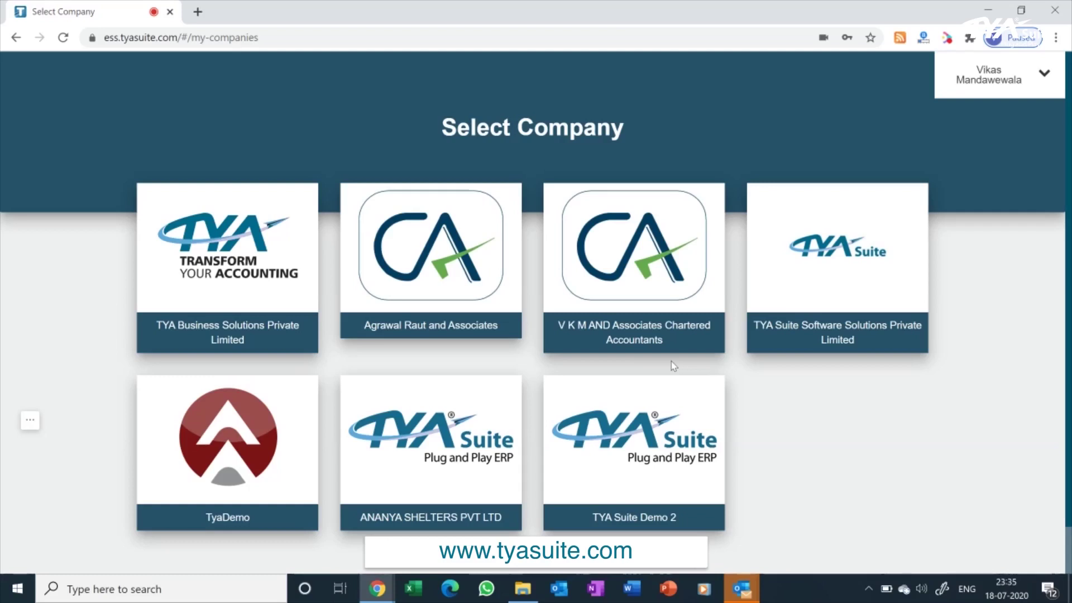
{"action": "left_click", "coordinate": [229, 410]}
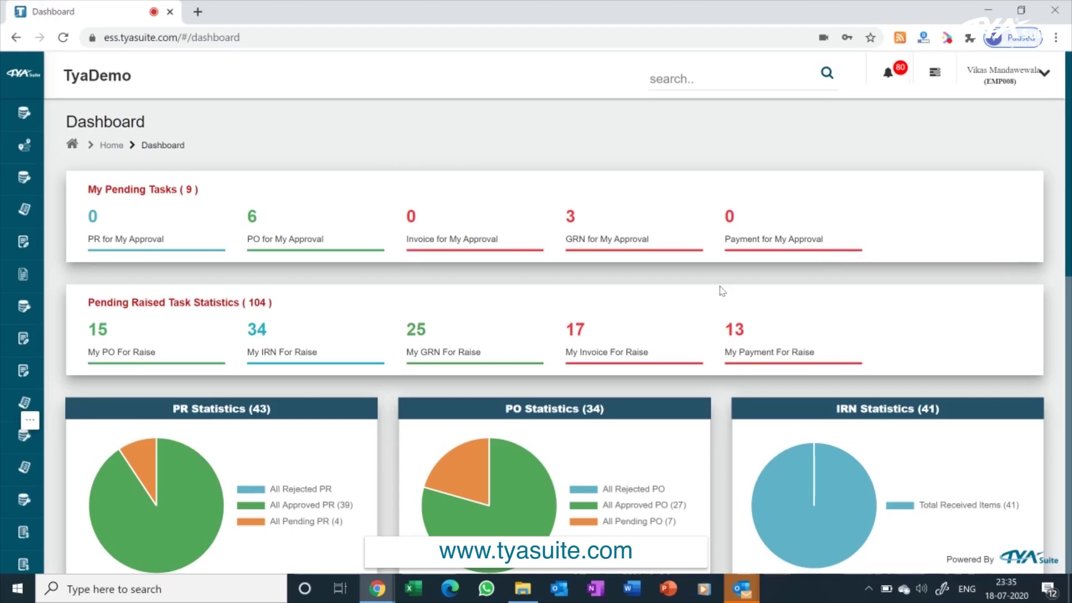
{"action": "scroll", "coordinate": [967, 254], "scroll_direction": "down", "scroll_amount": 5}
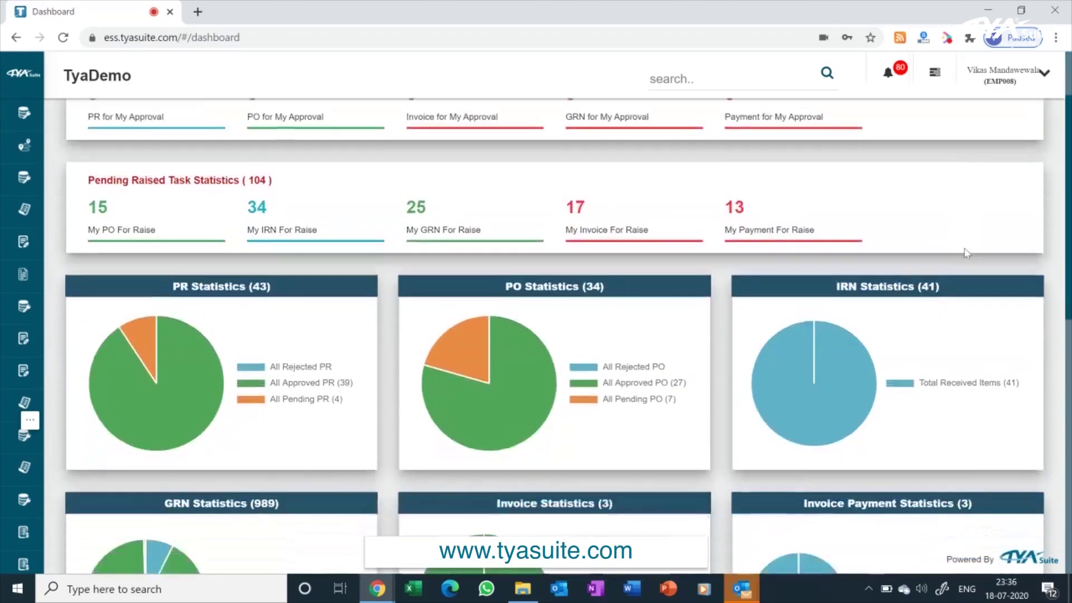
{"action": "scroll", "coordinate": [965, 254], "scroll_direction": "down", "scroll_amount": 1}
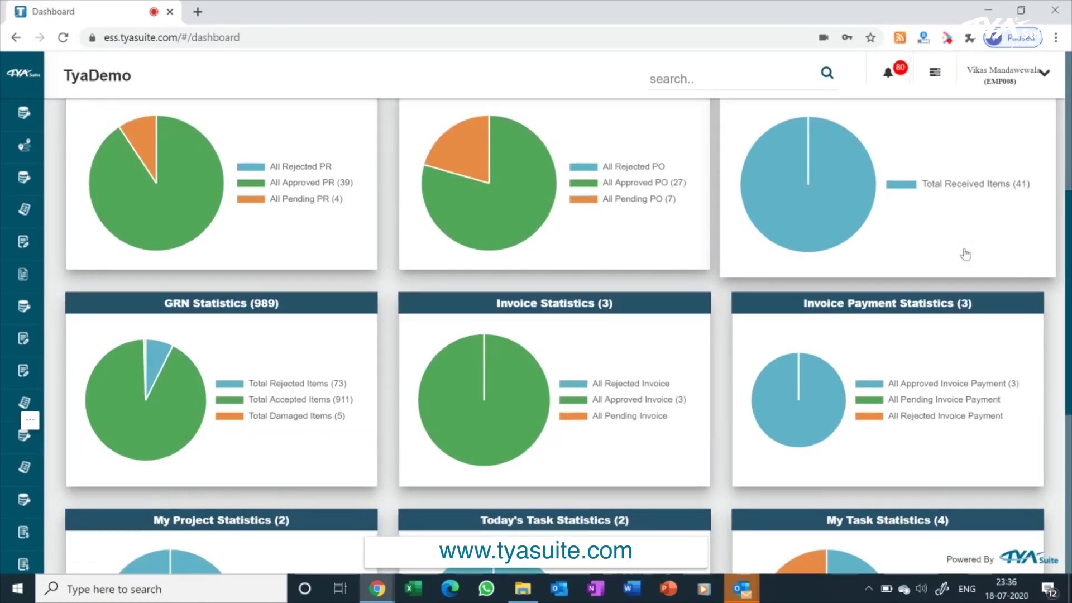
{"action": "scroll", "coordinate": [965, 254], "scroll_direction": "up", "scroll_amount": 5}
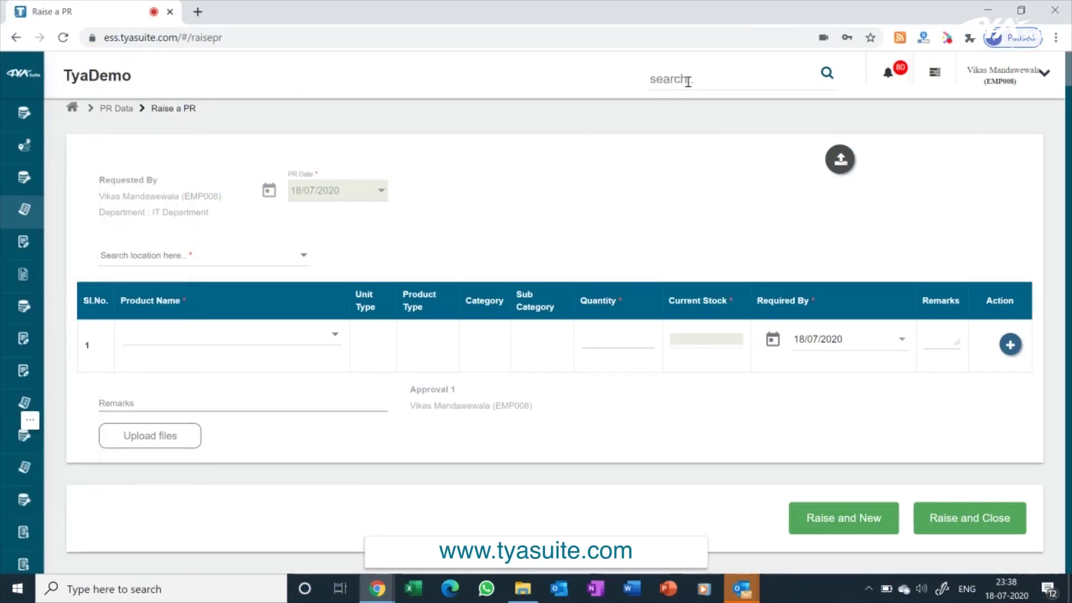
Set the requisition location to Korma and add product rows for 2BHK Fitting and ABCD.
{"action": "left_click", "coordinate": [176, 260]}
{"action": "left_click", "coordinate": [163, 298]}
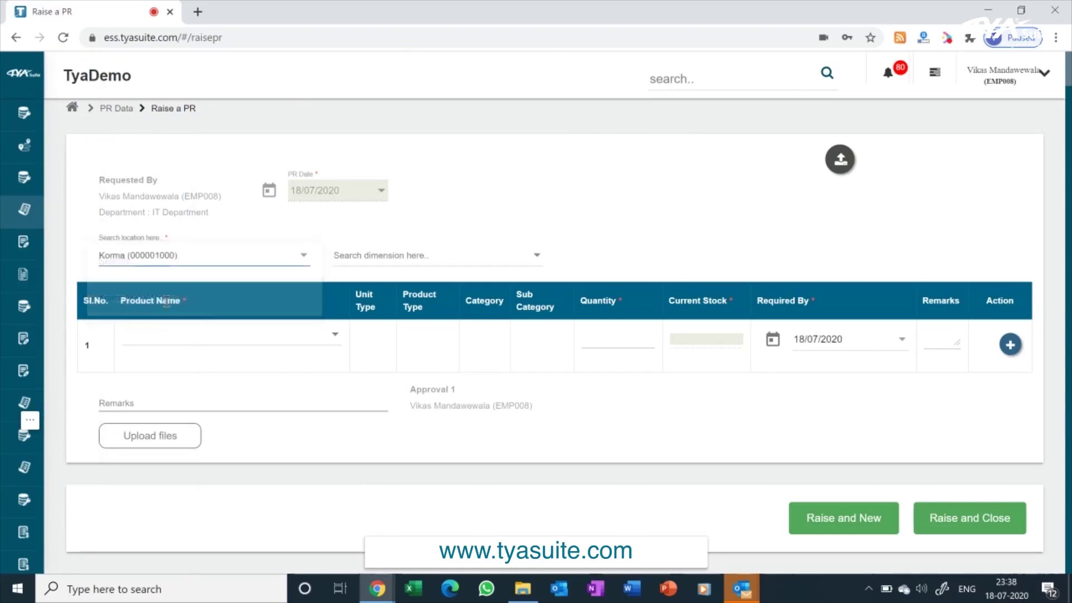
{"action": "left_click", "coordinate": [203, 339]}
{"action": "left_click", "coordinate": [158, 378]}
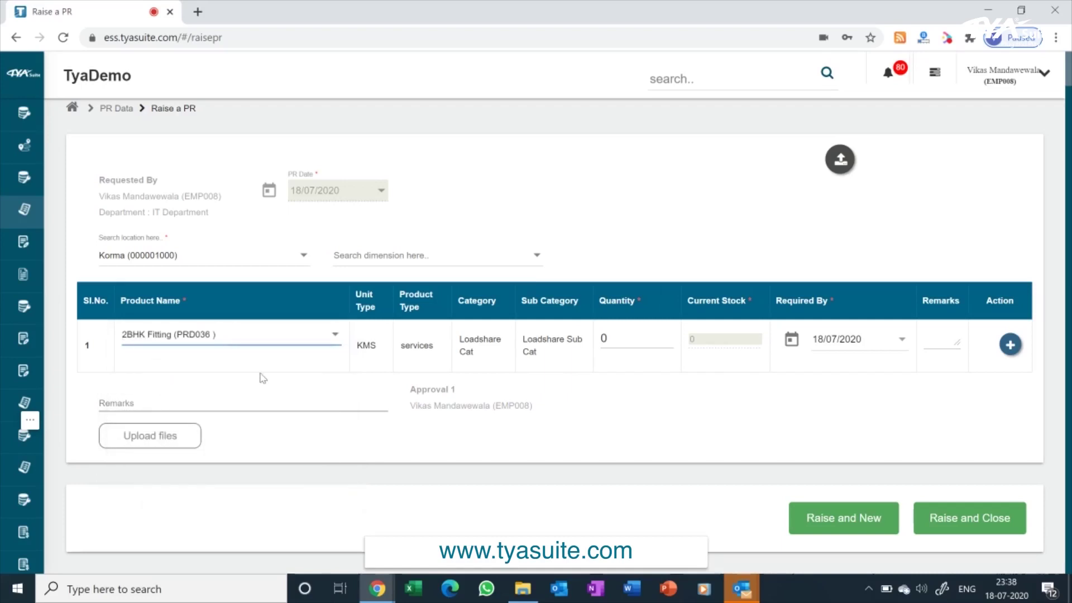
{"action": "left_click", "coordinate": [1008, 346]}
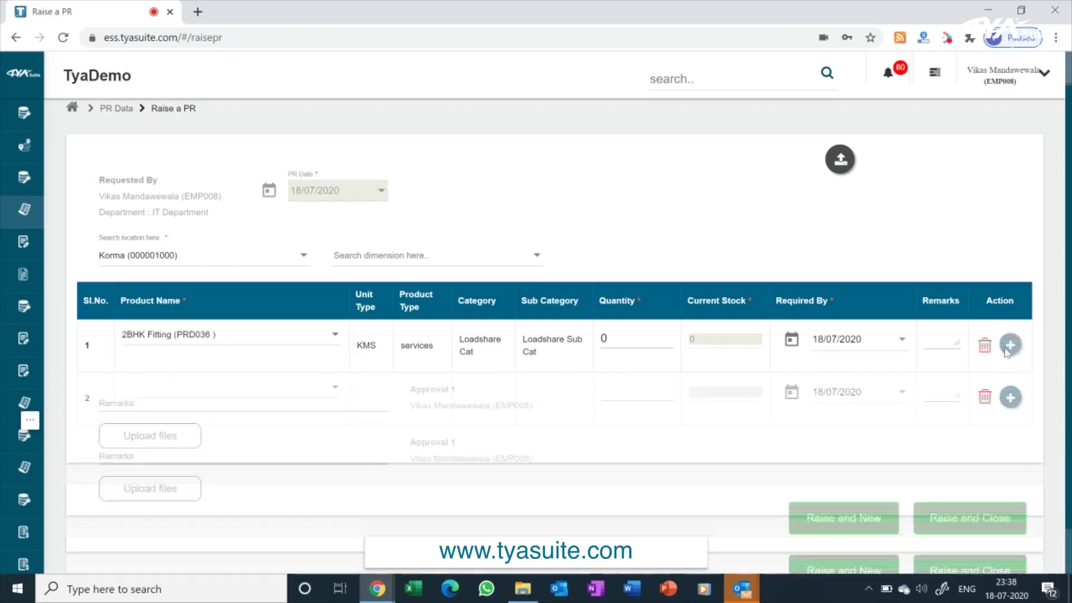
{"action": "left_click", "coordinate": [260, 386]}
{"action": "left_click", "coordinate": [169, 464]}
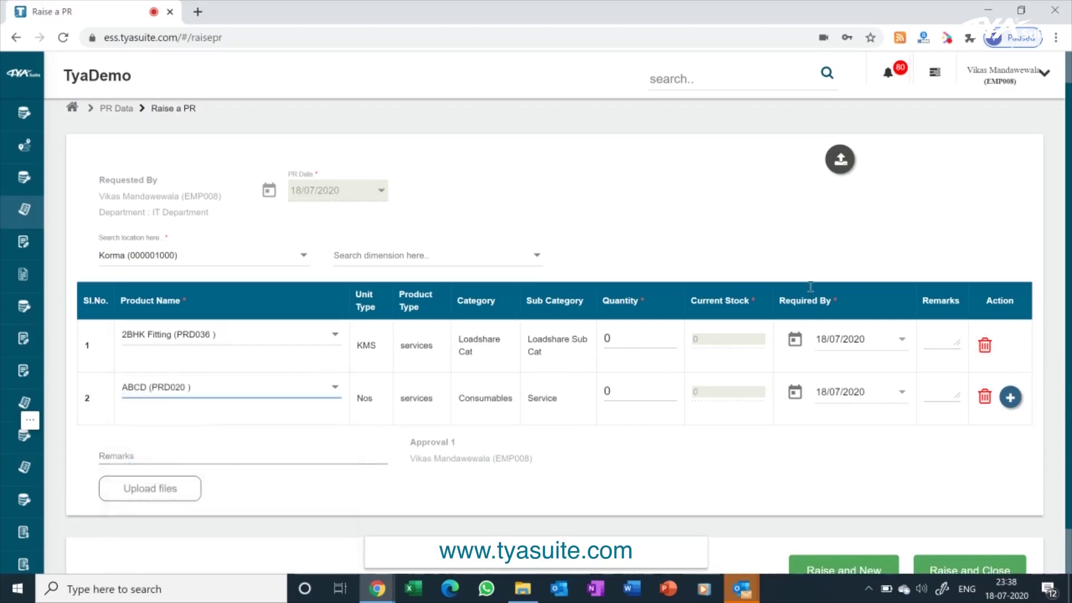
Open and close the bulk CSV import, then try to raise the PR and dismiss the zero-quantity warning.
{"action": "left_click", "coordinate": [839, 159]}
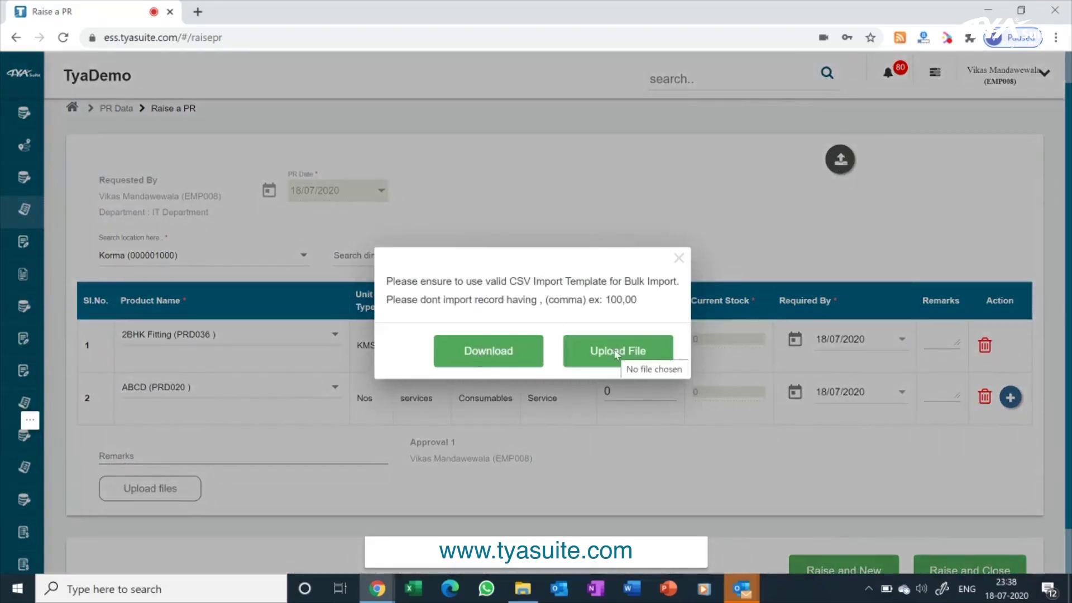
{"action": "left_click", "coordinate": [679, 259]}
{"action": "scroll", "coordinate": [945, 518], "scroll_direction": "down", "scroll_amount": 1}
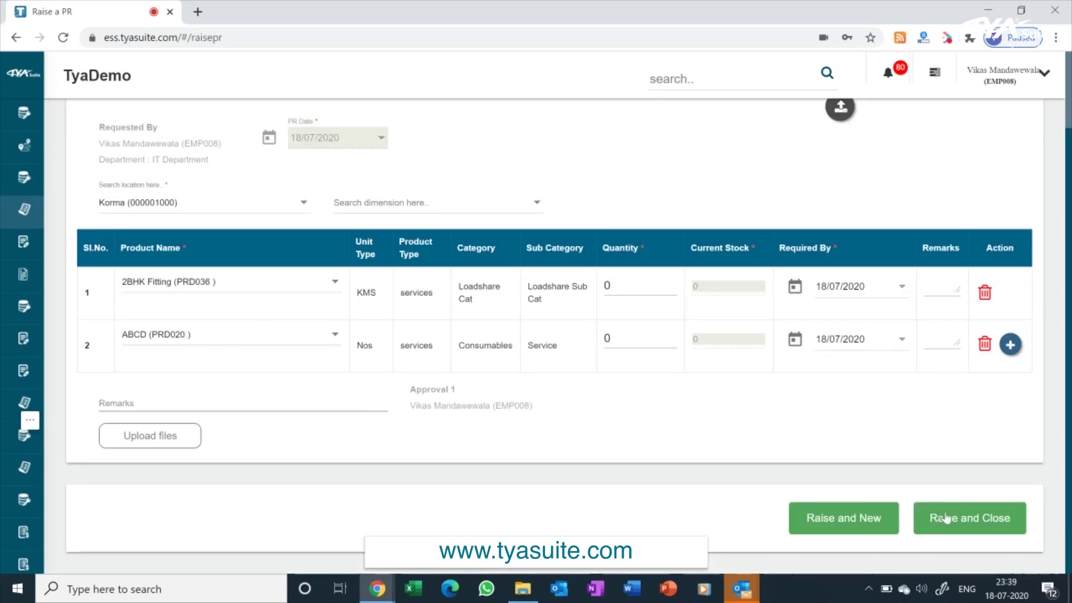
{"action": "left_click", "coordinate": [951, 522]}
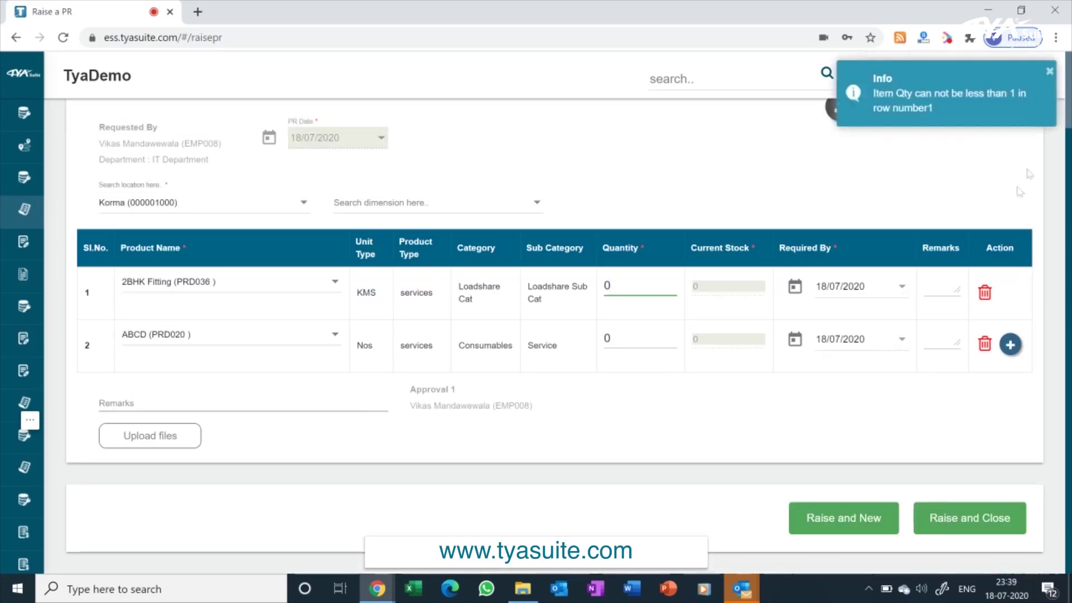
{"action": "left_click", "coordinate": [1047, 78]}
Set both rows' quantity to 2 and raise the requisition, confirming with YES.
{"action": "right_click", "coordinate": [575, 286]}
{"action": "double_click", "coordinate": [600, 289]}
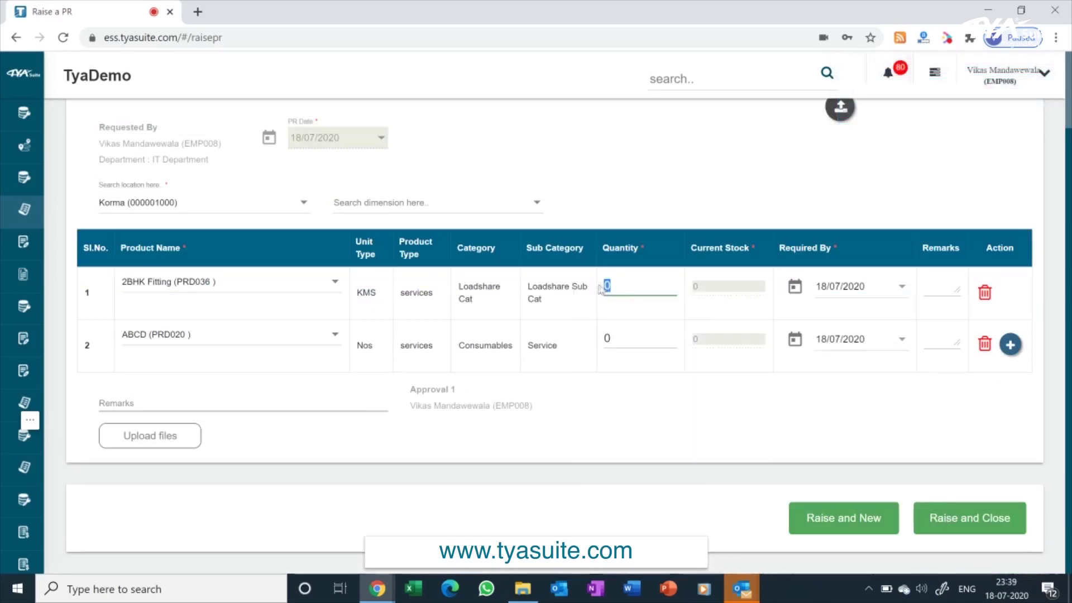
{"action": "type", "text": "2"}
{"action": "double_click", "coordinate": [607, 339]}
{"action": "type", "text": "2"}
{"action": "left_click", "coordinate": [919, 525]}
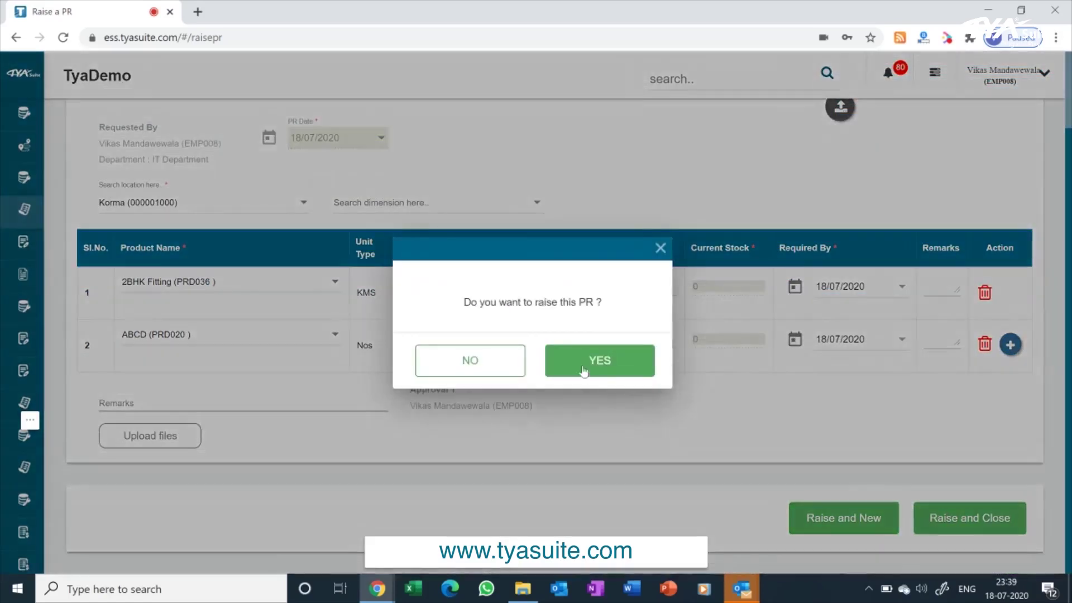
{"action": "left_click", "coordinate": [585, 371]}
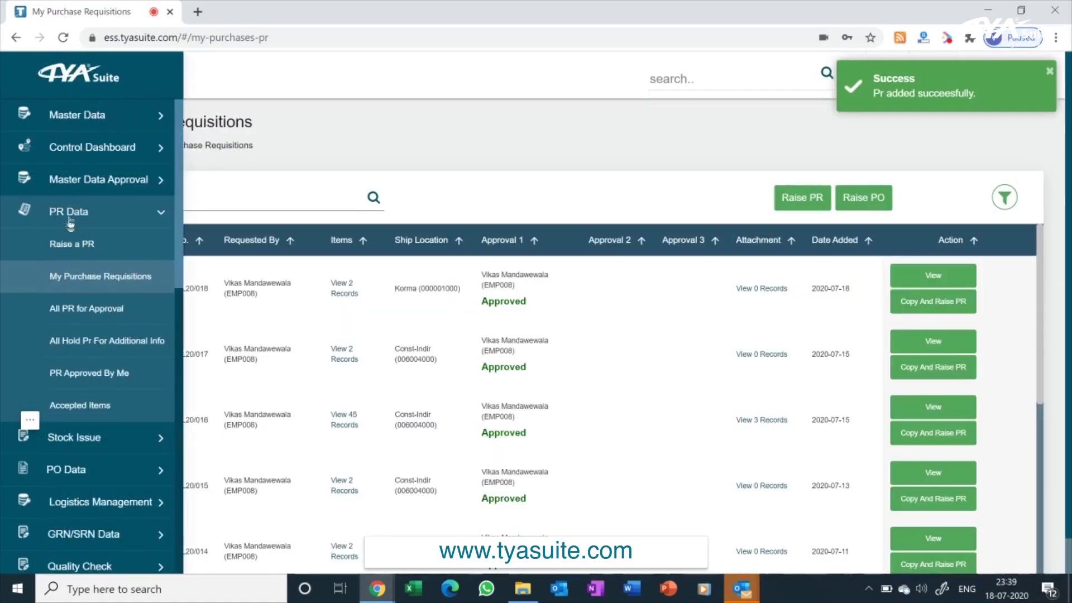
Collapse the requisition entries in the sidebar navigation.
{"action": "left_click", "coordinate": [68, 217]}
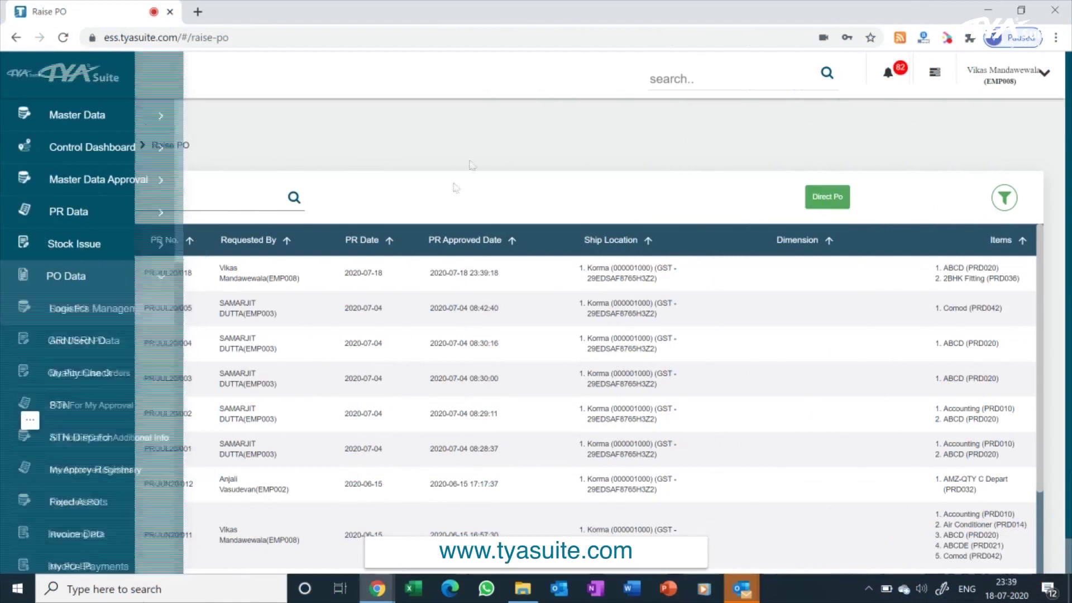
Search 'raise' to reach Raise PO and tick requisitions PR/JUL20/018 and PR/JUL20/005.
{"action": "left_click", "coordinate": [681, 80]}
{"action": "type", "text": "raise"}
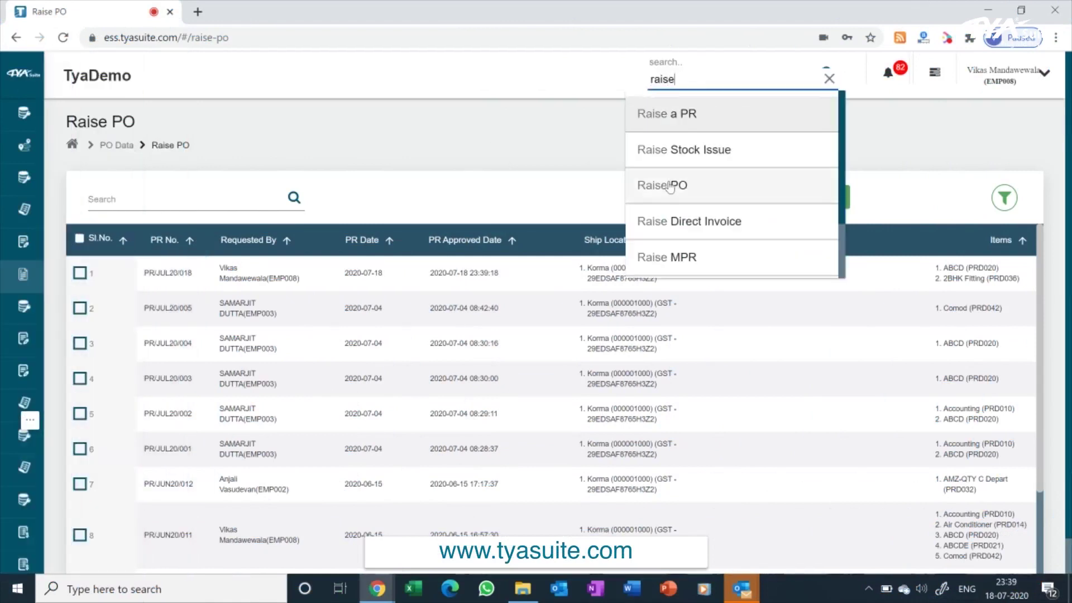
{"action": "left_click", "coordinate": [670, 186]}
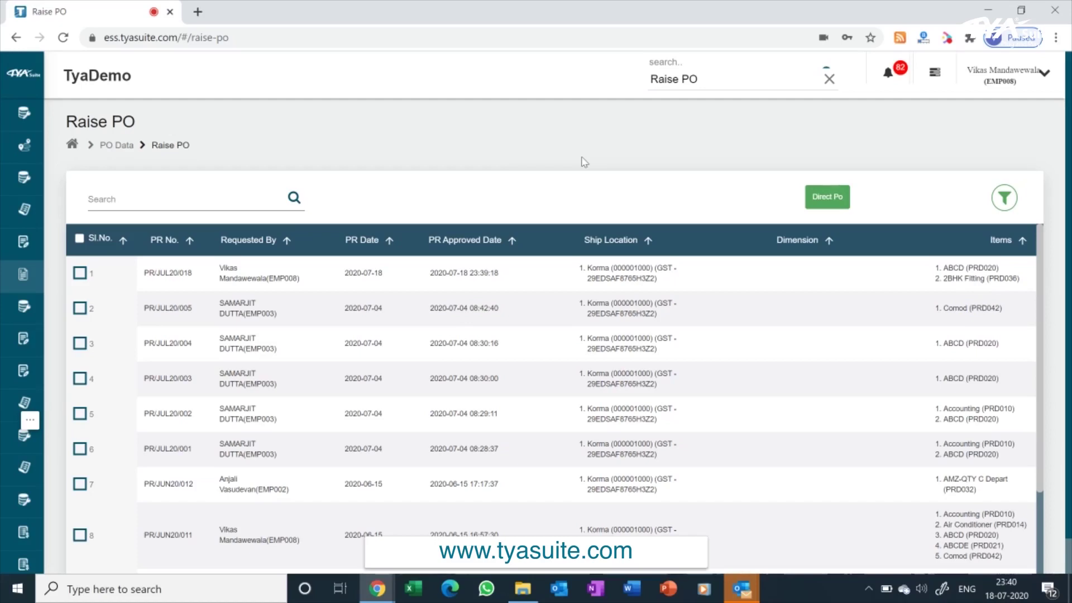
{"action": "left_click", "coordinate": [80, 274]}
{"action": "left_click", "coordinate": [80, 308]}
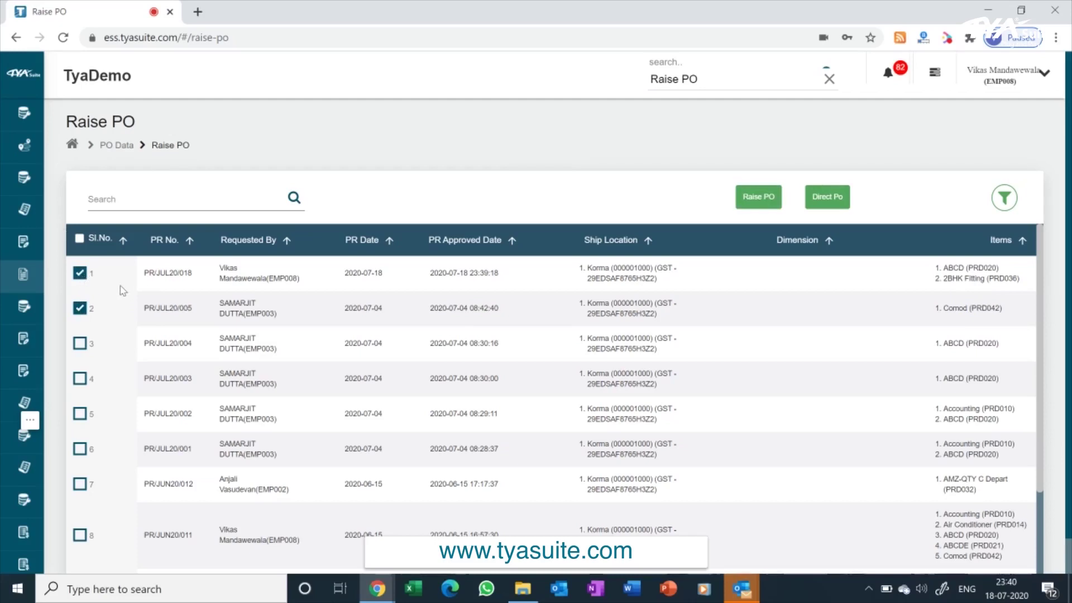
Raise a PO from them, mapping FlipkartVendor to all items.
{"action": "left_click", "coordinate": [760, 197]}
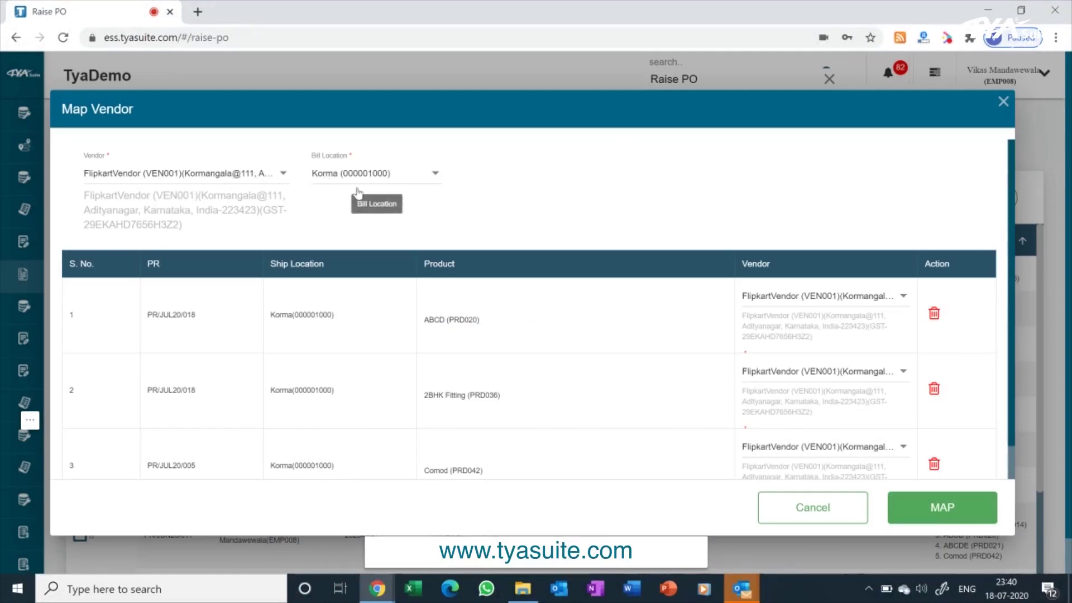
{"action": "left_click", "coordinate": [226, 177]}
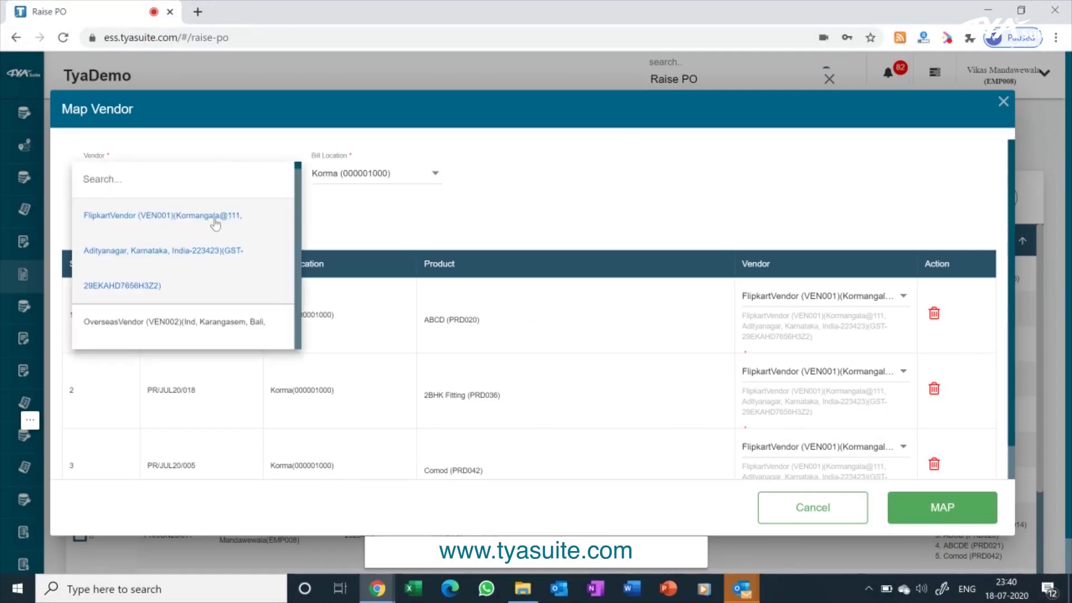
{"action": "left_click", "coordinate": [448, 229]}
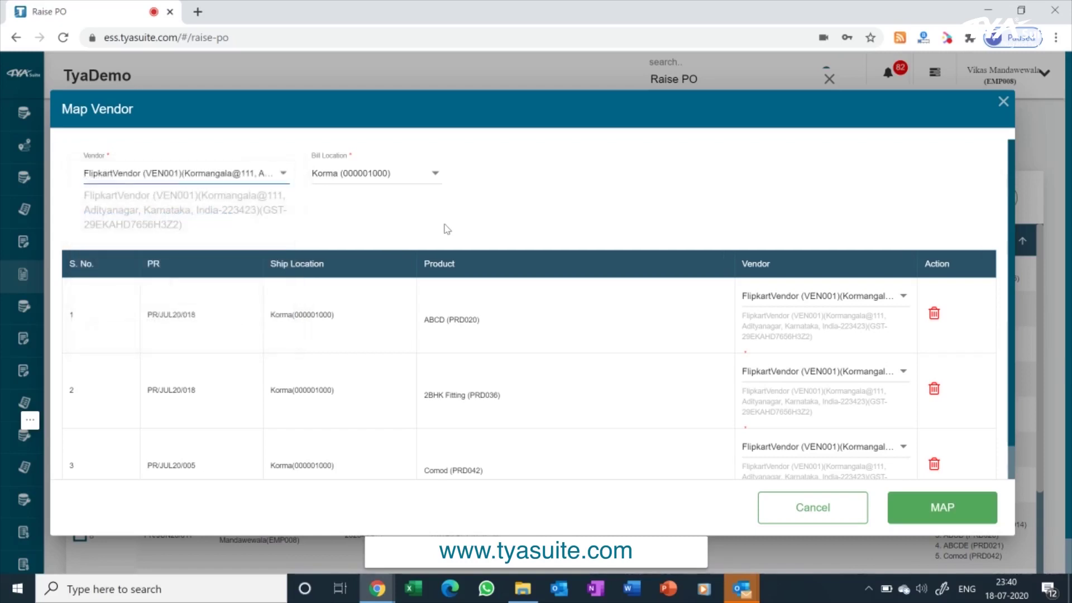
{"action": "left_click", "coordinate": [942, 508]}
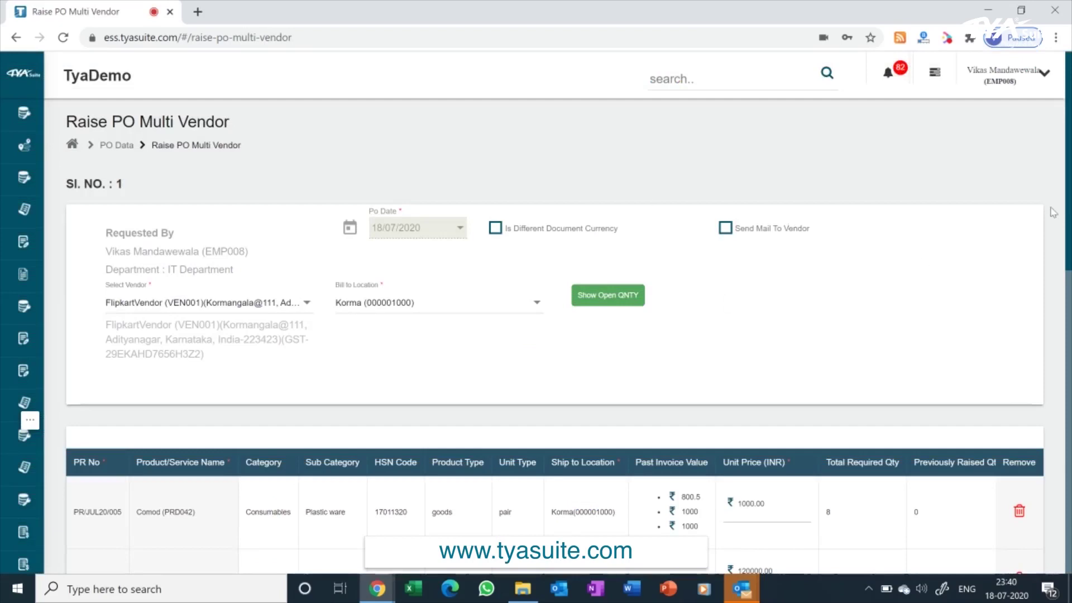
Review the multi-vendor PO lines for Comod, ABCD and 2BHK Fitting, totalling ₹298,280.
{"action": "scroll", "coordinate": [1068, 222], "scroll_direction": "down", "scroll_amount": 3}
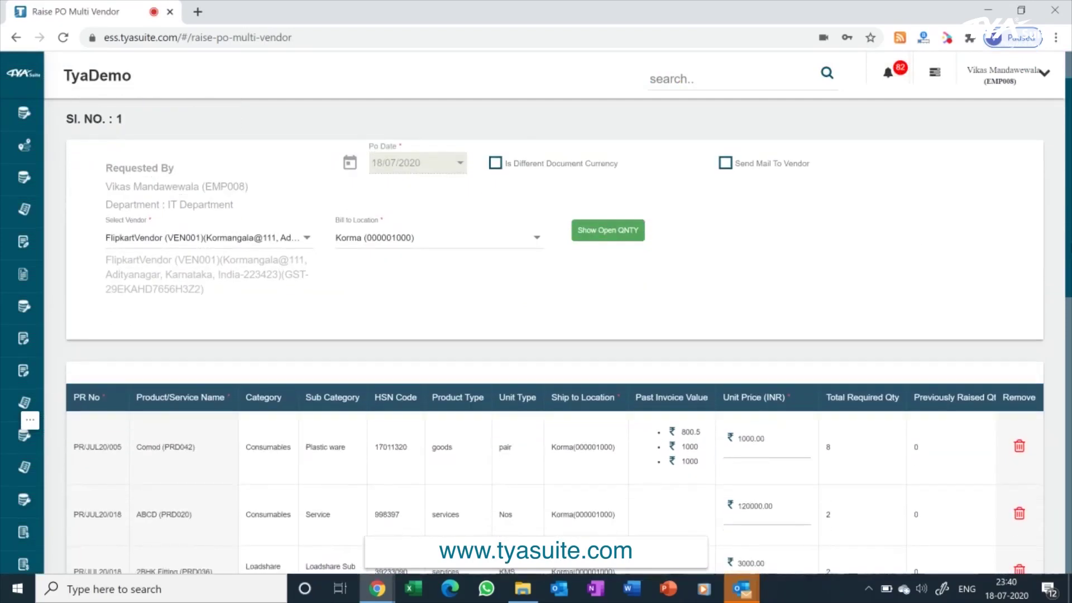
{"action": "scroll", "coordinate": [553, 335], "scroll_direction": "down", "scroll_amount": 13}
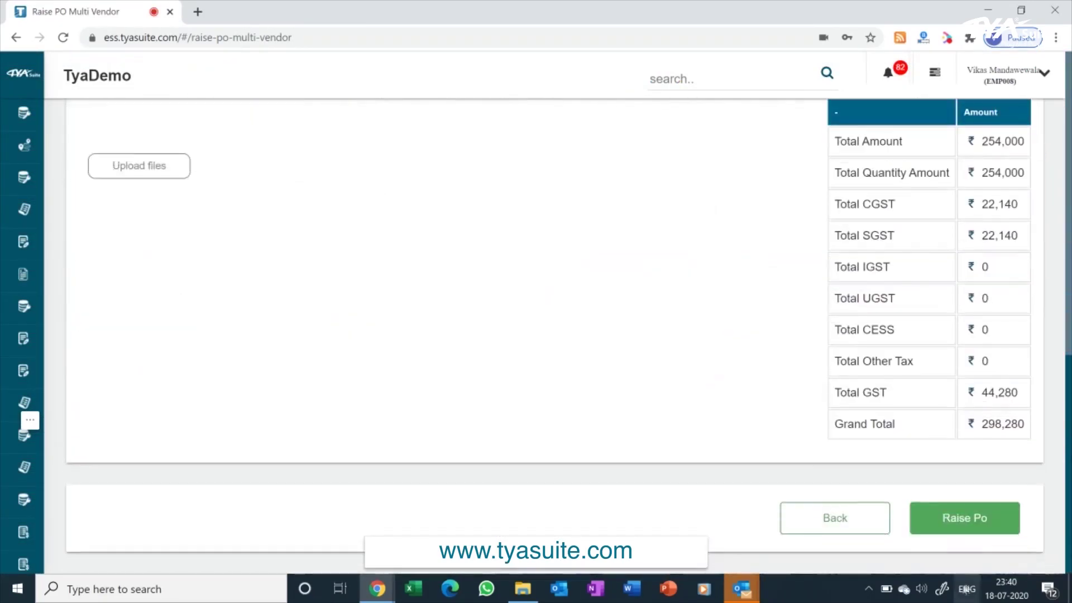
{"action": "scroll", "coordinate": [961, 534], "scroll_direction": "up", "scroll_amount": 10}
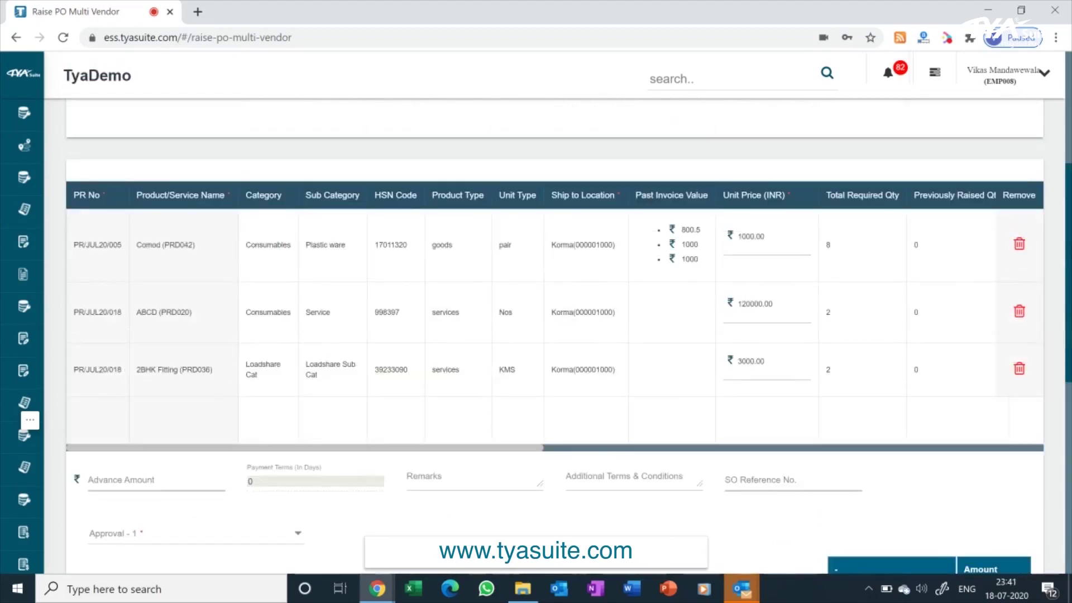
{"action": "right_click", "coordinate": [1063, 244]}
{"action": "scroll", "coordinate": [474, 158], "scroll_direction": "up", "scroll_amount": 4}
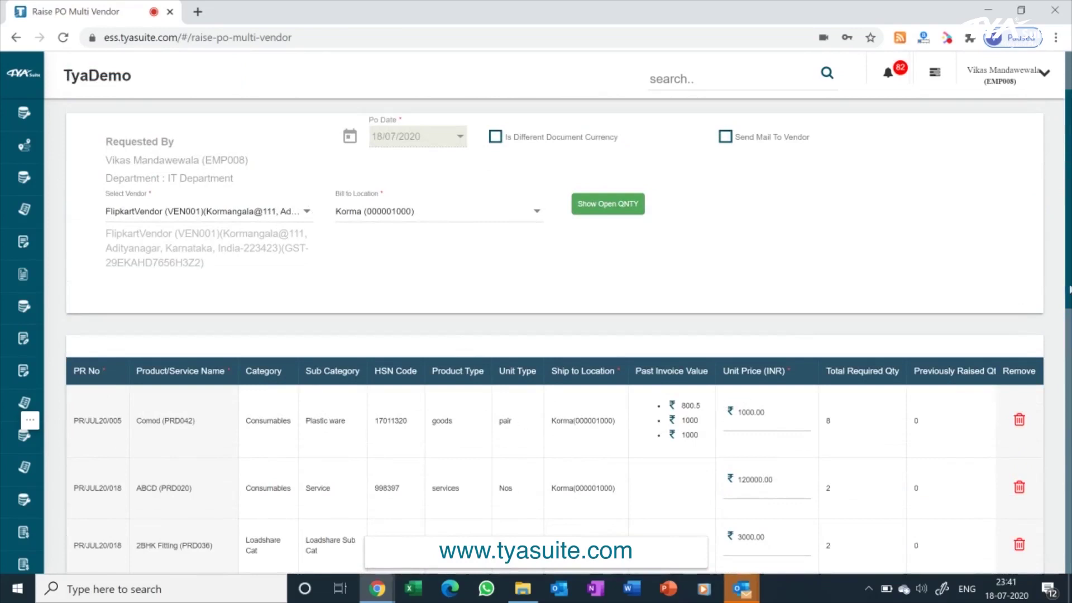
{"action": "scroll", "coordinate": [743, 394], "scroll_direction": "down", "scroll_amount": 2}
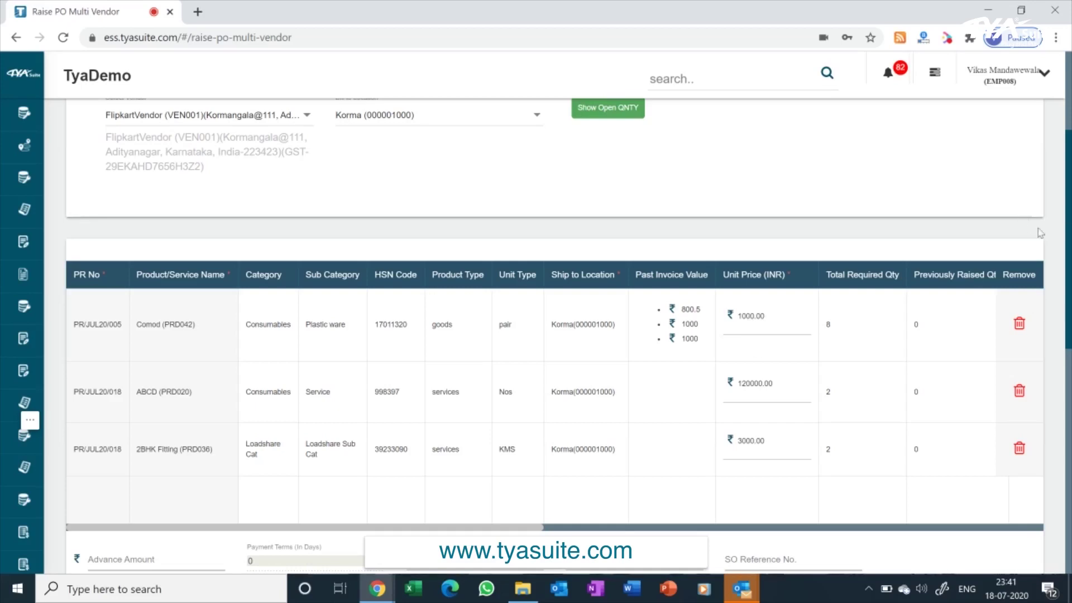
{"action": "scroll", "coordinate": [1069, 235], "scroll_direction": "up", "scroll_amount": 3}
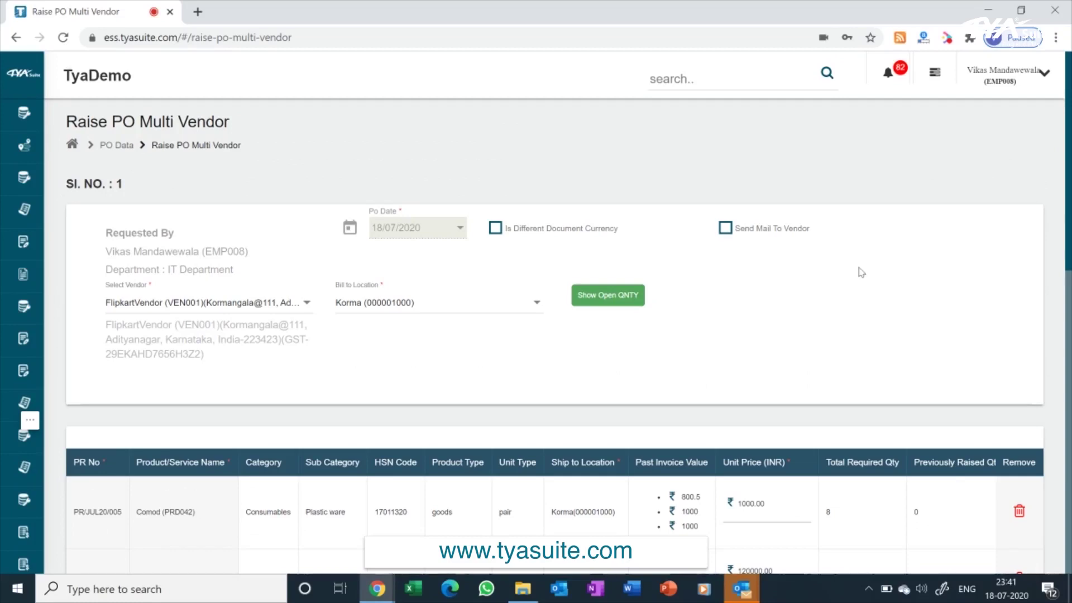
{"action": "scroll", "coordinate": [1069, 240], "scroll_direction": "down", "scroll_amount": 2}
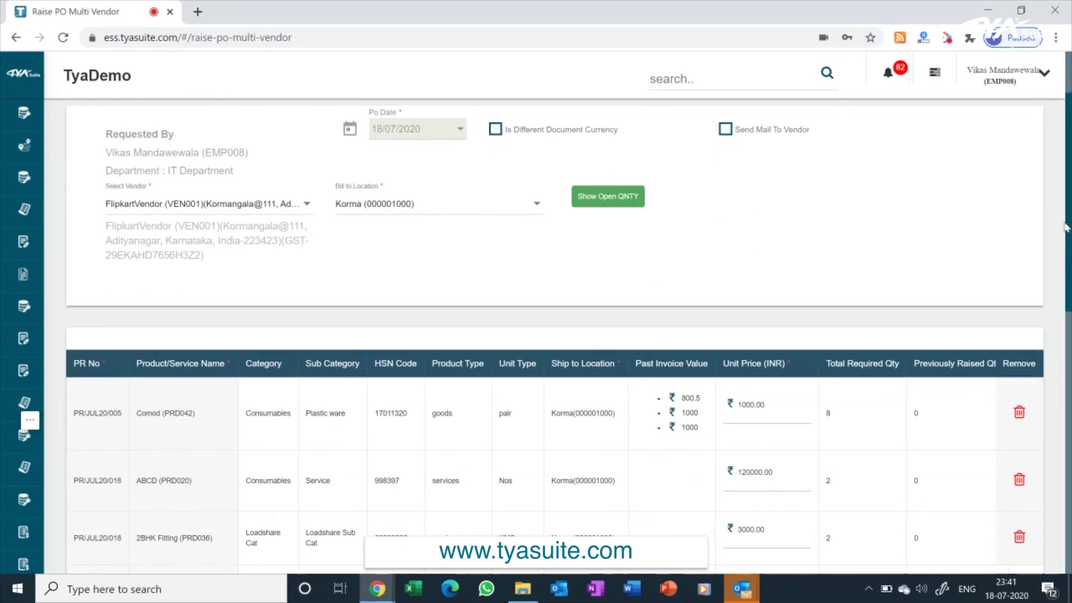
{"action": "scroll", "coordinate": [1070, 235], "scroll_direction": "down", "scroll_amount": 3}
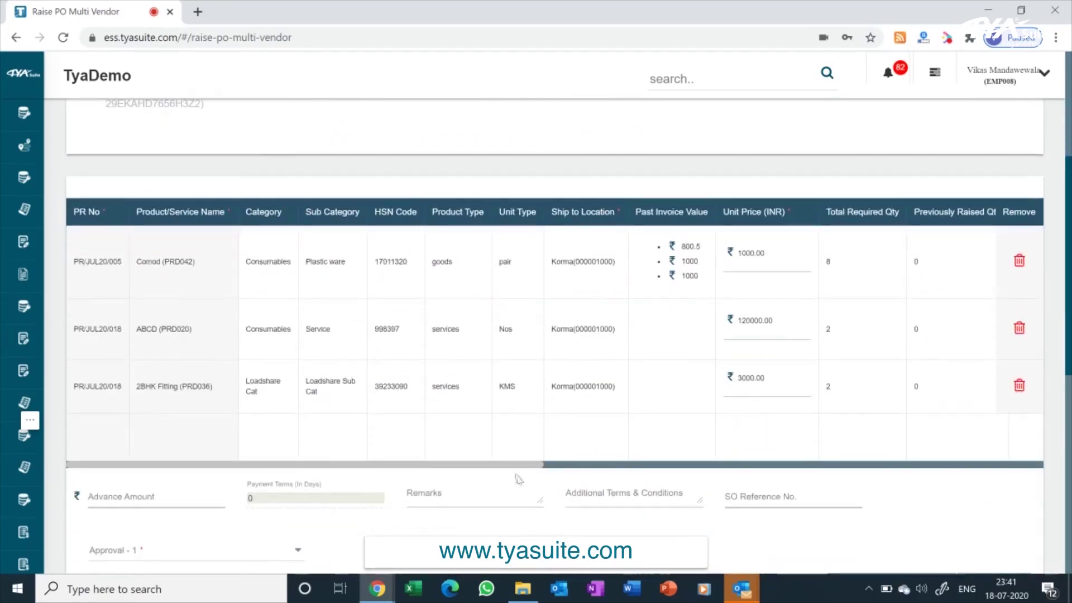
{"action": "left_click_drag", "start_coordinate": [515, 469], "coordinate": [929, 489]}
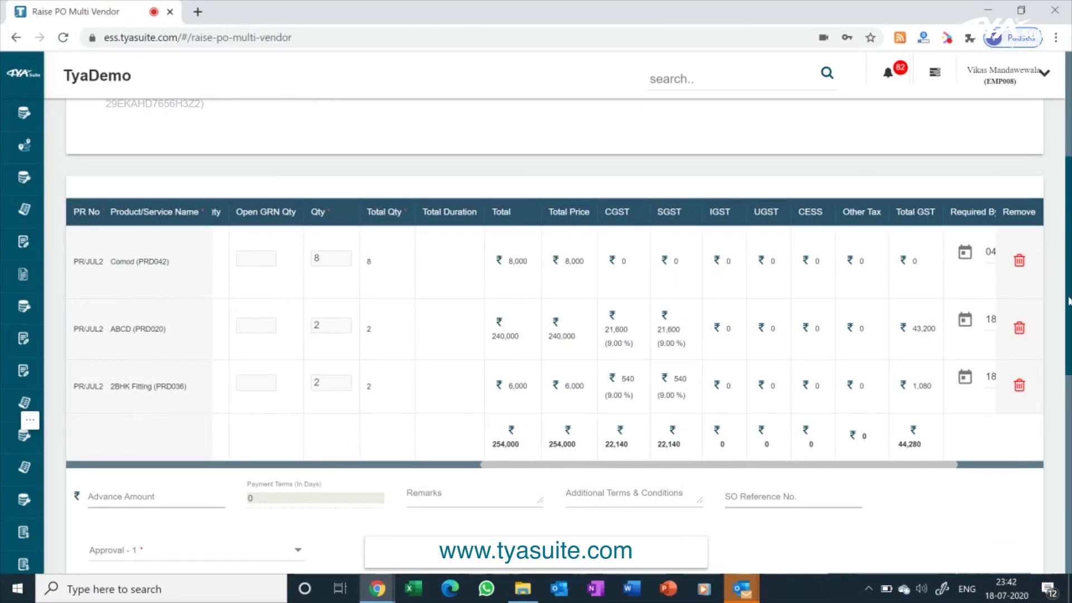
{"action": "scroll", "coordinate": [1068, 301], "scroll_direction": "down", "scroll_amount": 2}
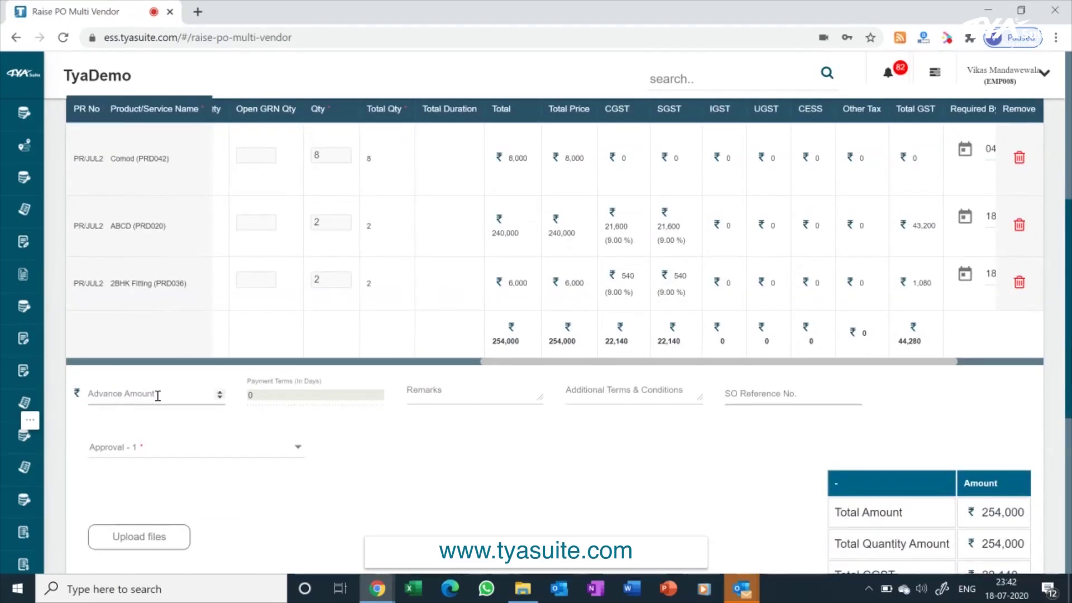
Set Approval - 1 to the requesting employee.
{"action": "left_click", "coordinate": [127, 454]}
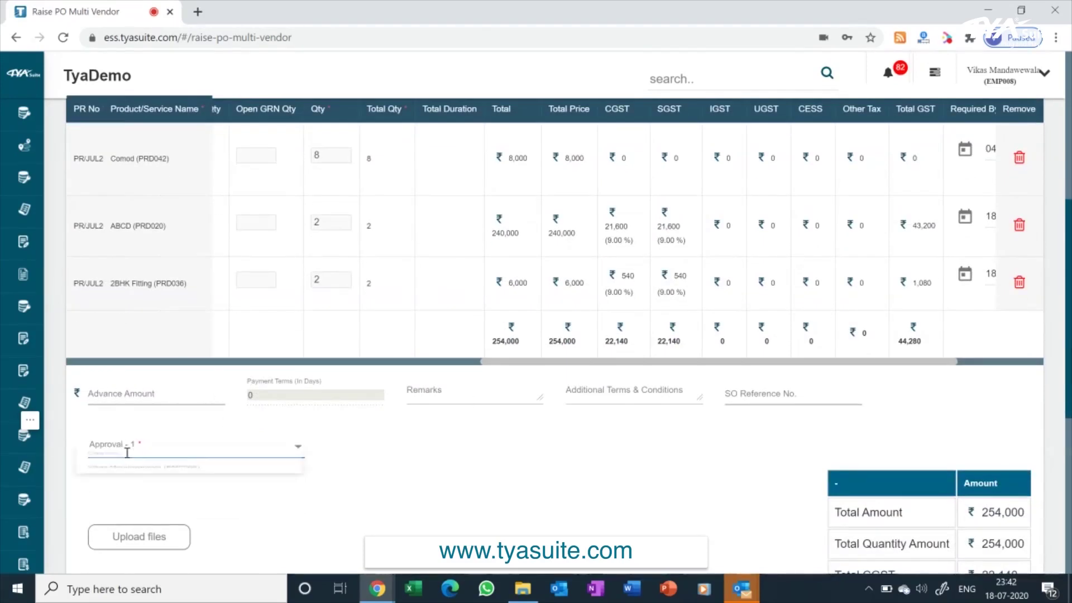
{"action": "left_click", "coordinate": [128, 490]}
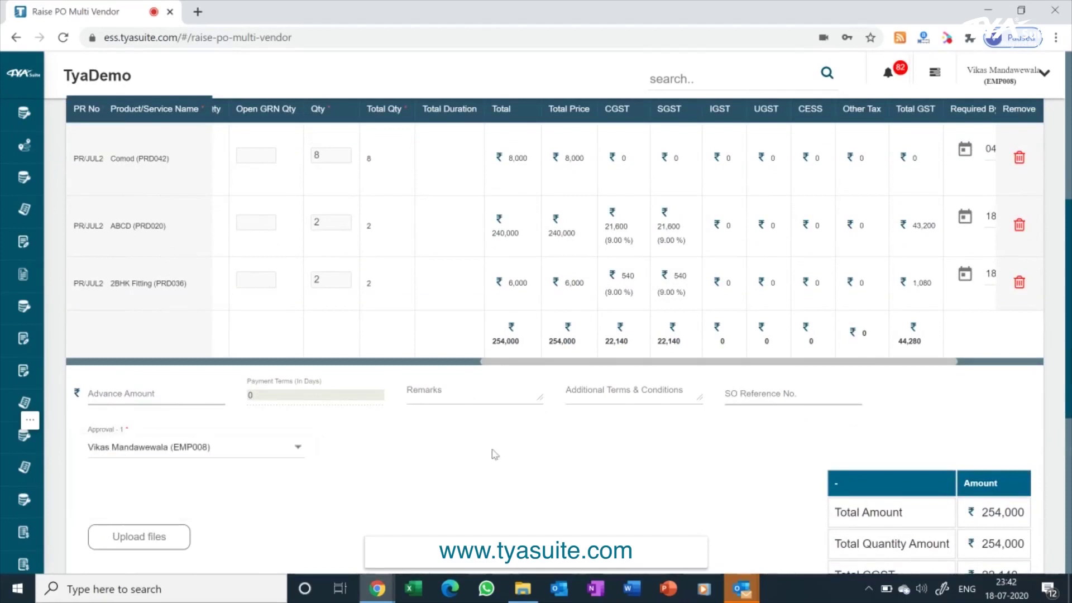
{"action": "scroll", "coordinate": [495, 454], "scroll_direction": "down", "scroll_amount": 6}
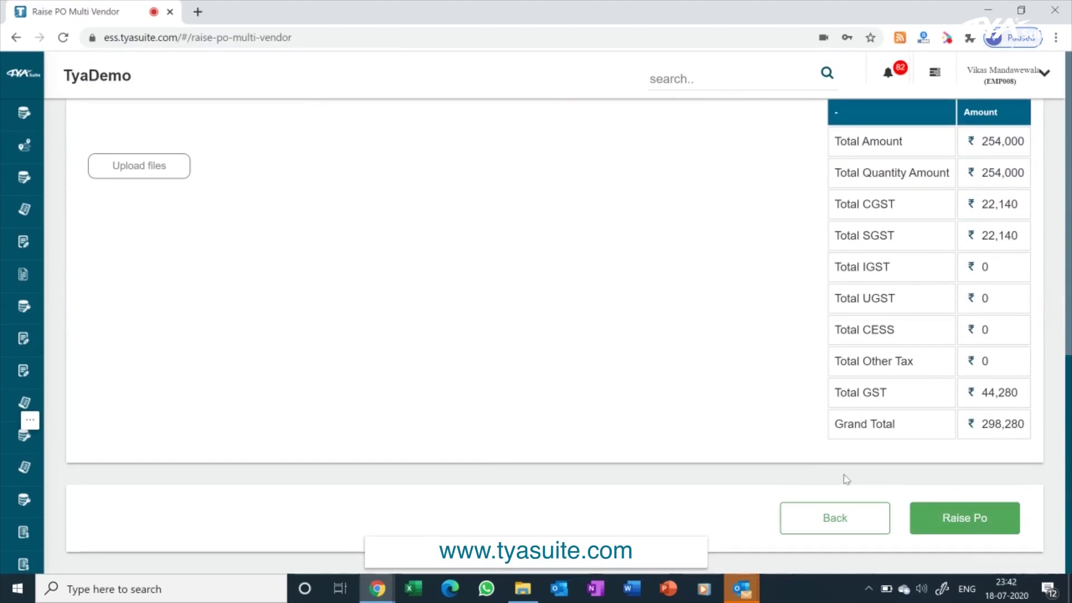
Open Add Direct PO under PO Data and return to the top of the blank form.
{"action": "mouse_move", "coordinate": [108, 280]}
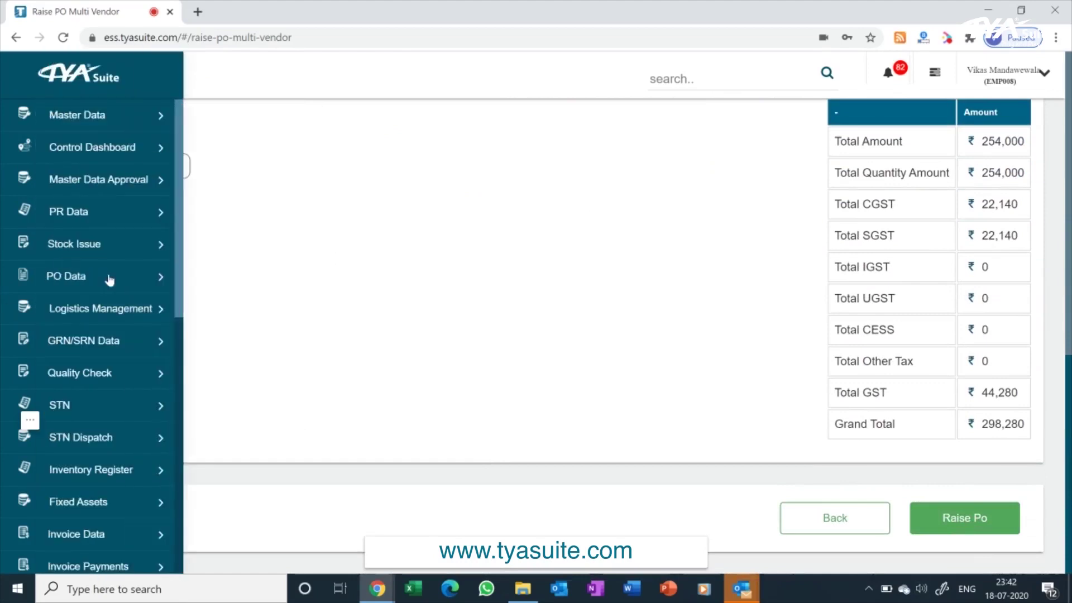
{"action": "left_click", "coordinate": [75, 278]}
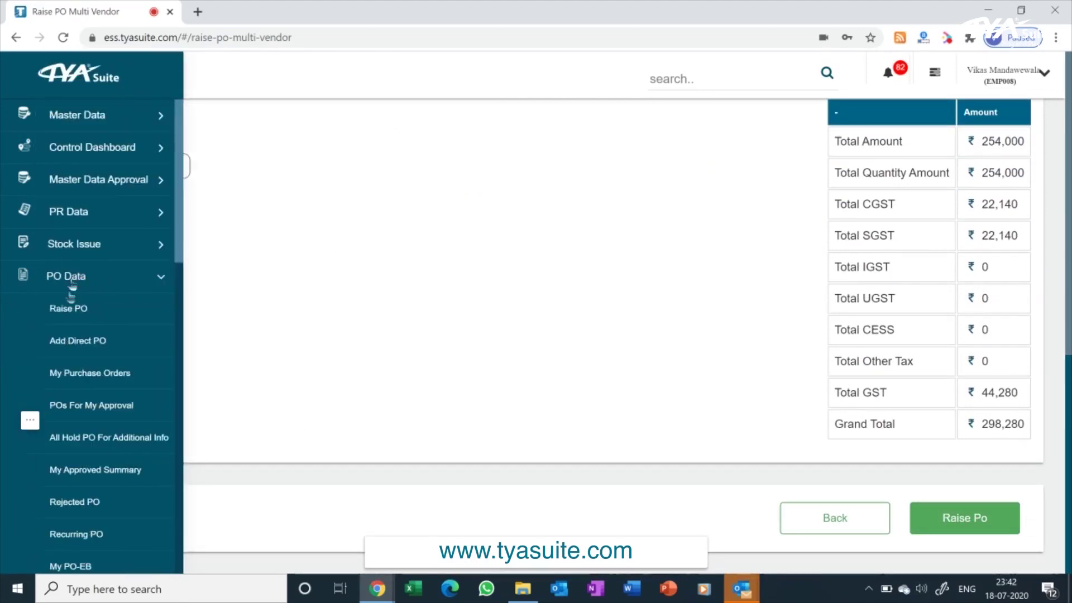
{"action": "left_click", "coordinate": [74, 342]}
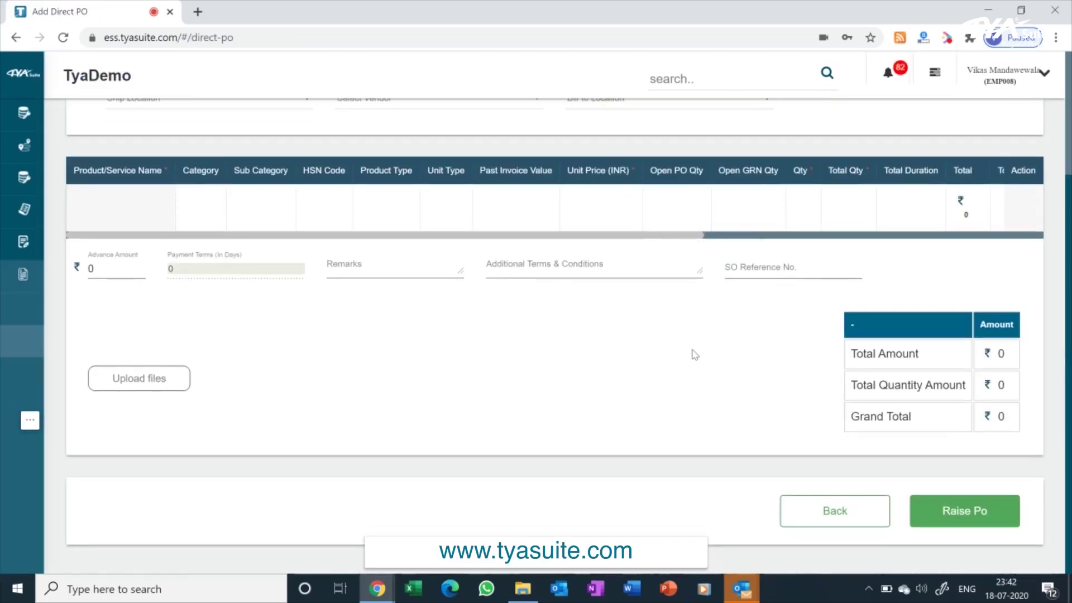
{"action": "scroll", "coordinate": [694, 355], "scroll_direction": "up", "scroll_amount": 3}
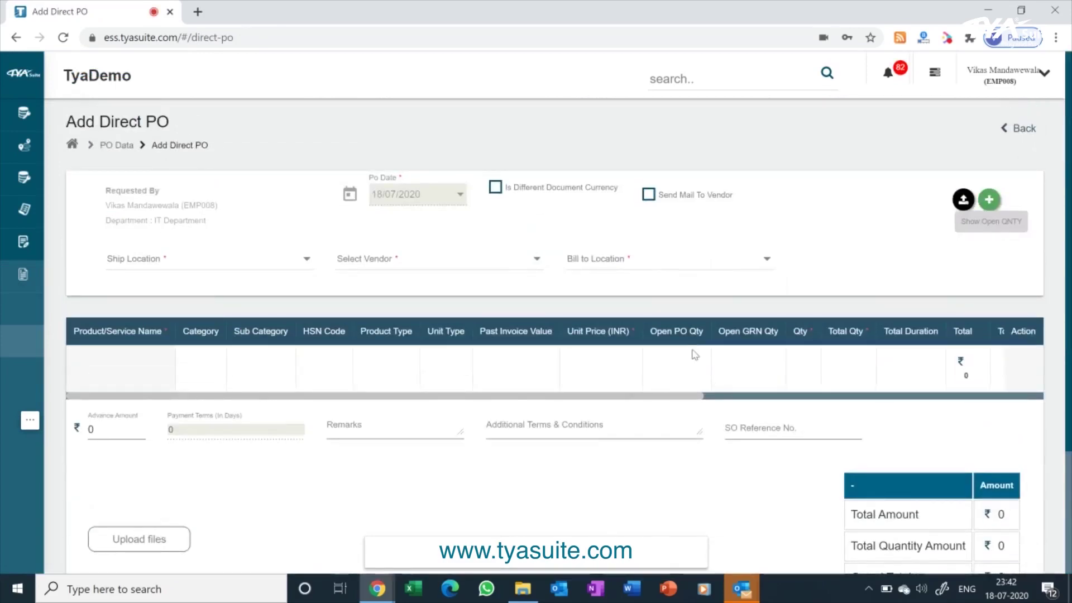
{"action": "mouse_move", "coordinate": [12, 382]}
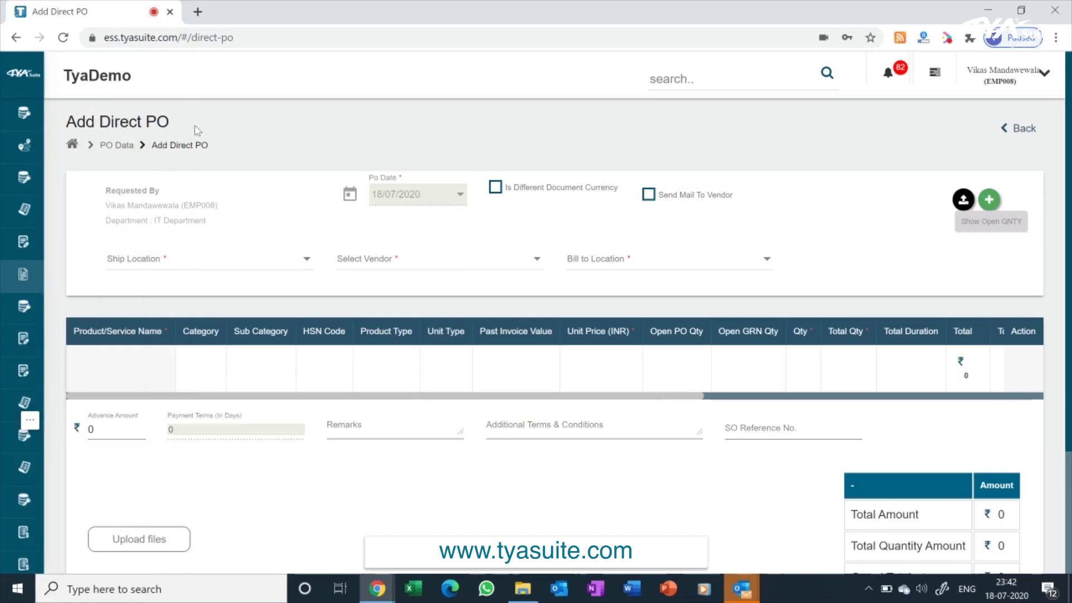
{"action": "mouse_move", "coordinate": [3, 273]}
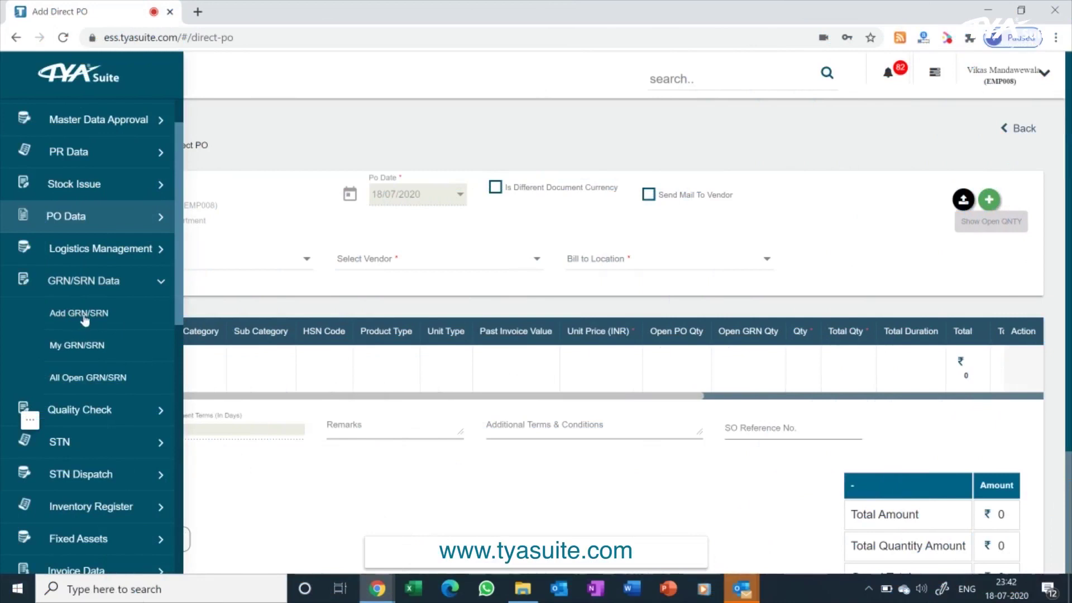
In Add GRN/SRN, choose cost centre Korma and start an IRN for PO/JUL20/019.
{"action": "left_click", "coordinate": [84, 316]}
{"action": "left_click", "coordinate": [536, 220]}
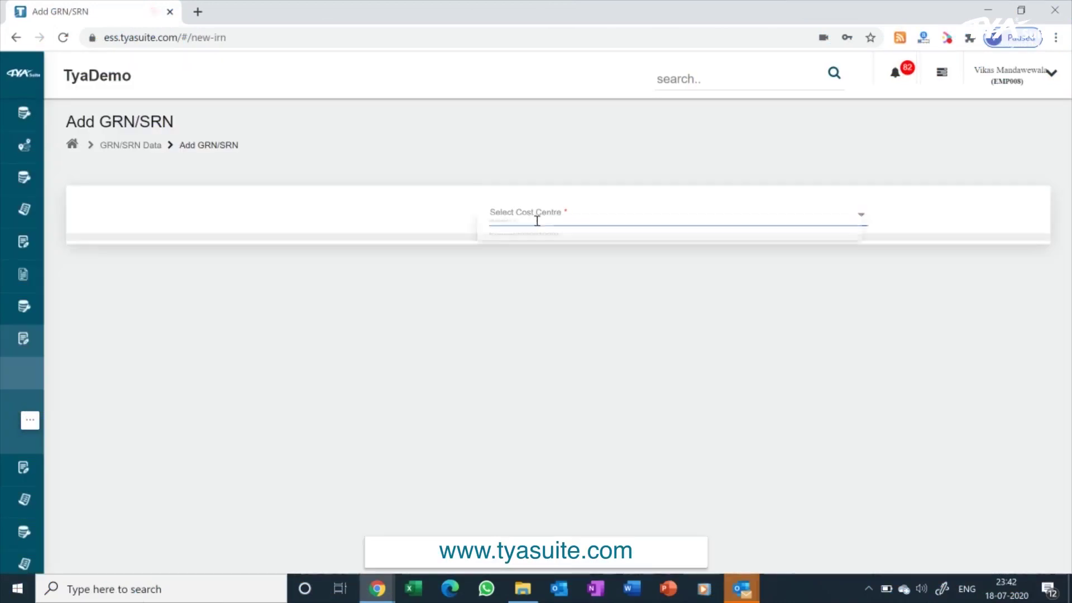
{"action": "left_click", "coordinate": [540, 258]}
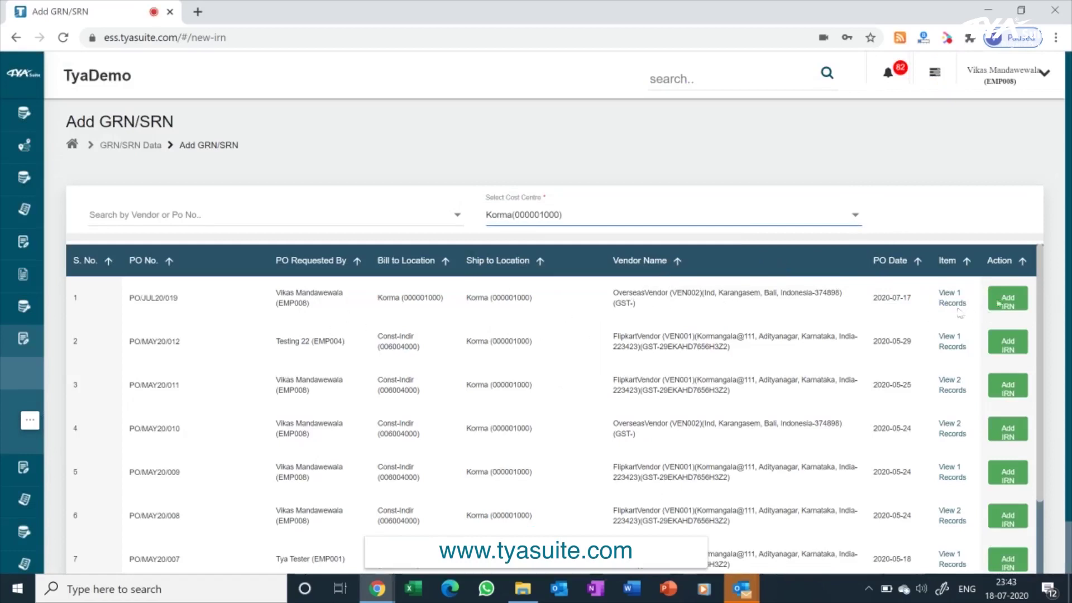
{"action": "left_click", "coordinate": [1014, 301]}
Receive 8 Comod, set the requesting employee as approver, and save the IRN.
{"action": "scroll", "coordinate": [1066, 288], "scroll_direction": "down", "scroll_amount": 1}
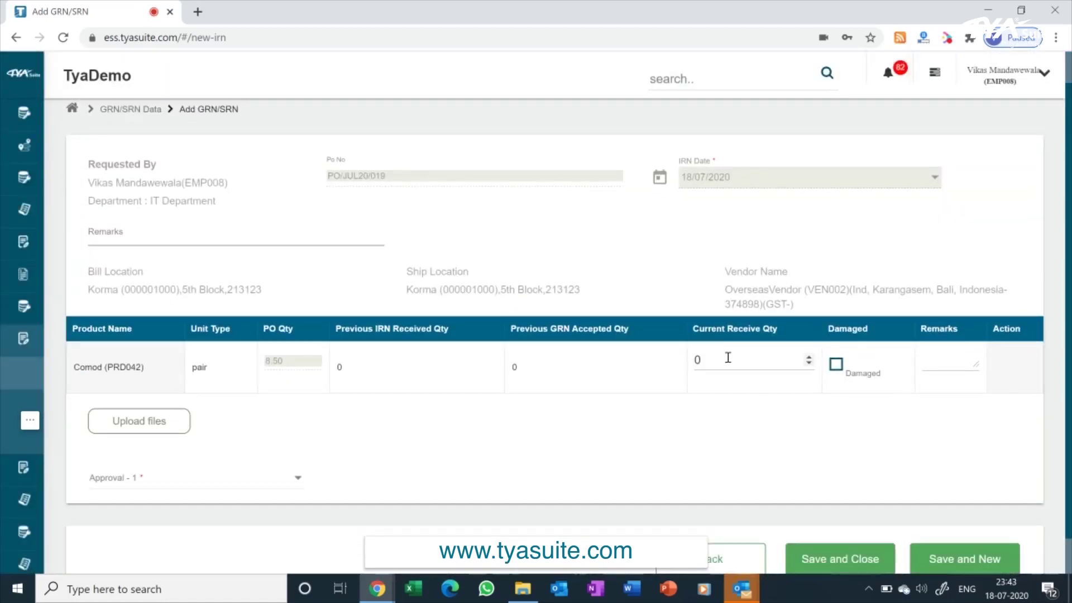
{"action": "left_click", "coordinate": [707, 358]}
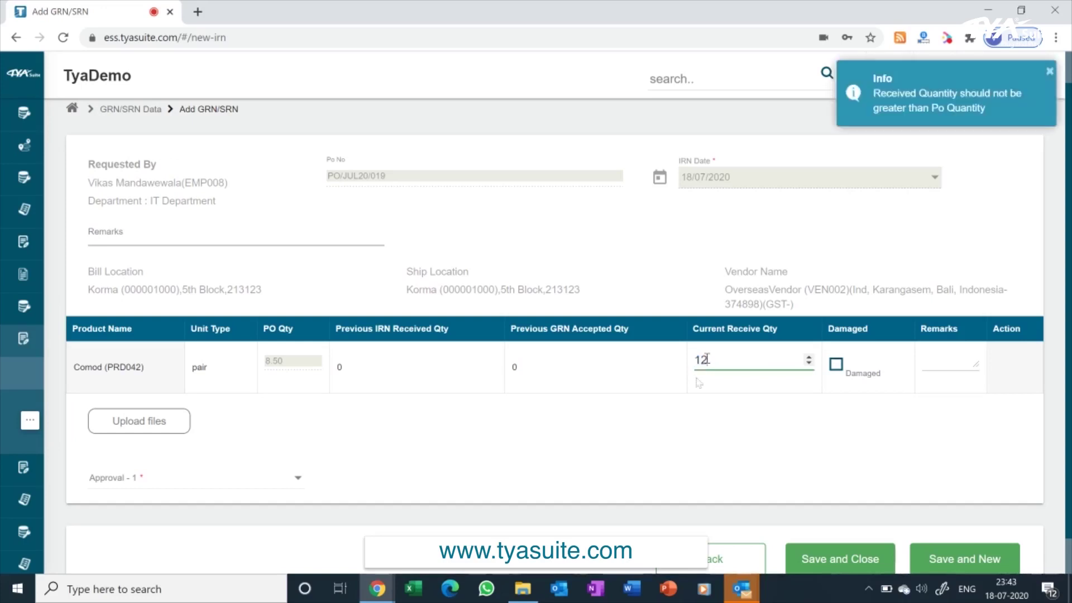
{"action": "left_click", "coordinate": [699, 436]}
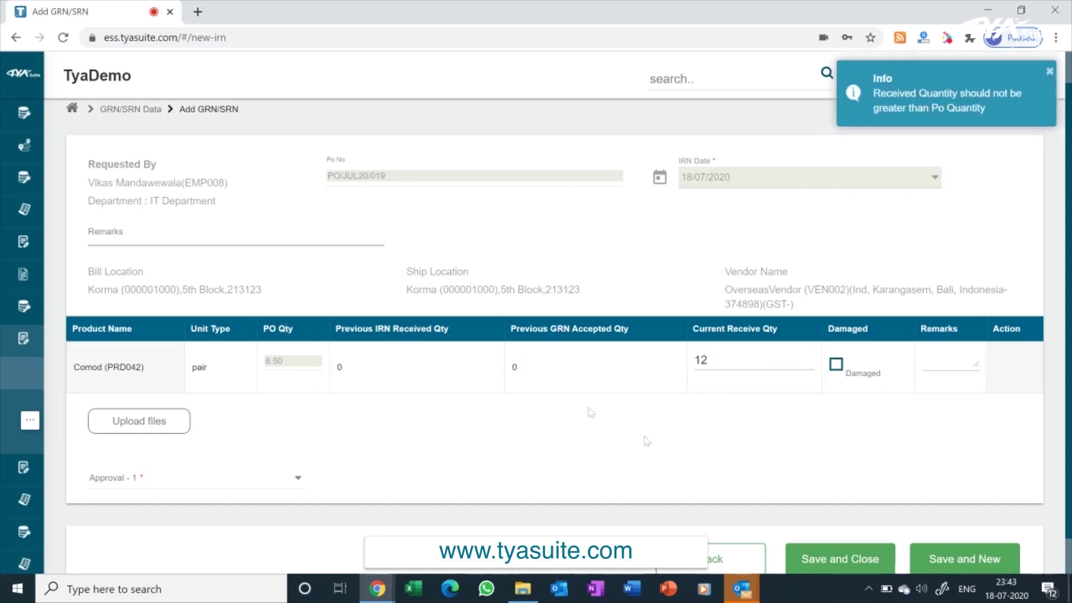
{"action": "double_click", "coordinate": [720, 360]}
{"action": "type", "text": "8"}
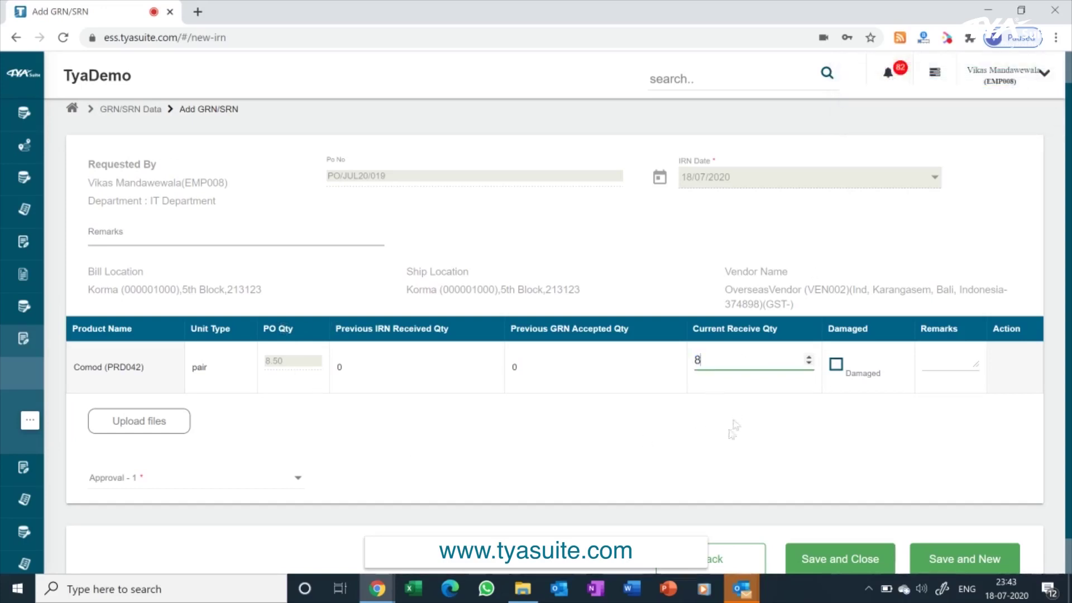
{"action": "left_click", "coordinate": [222, 488]}
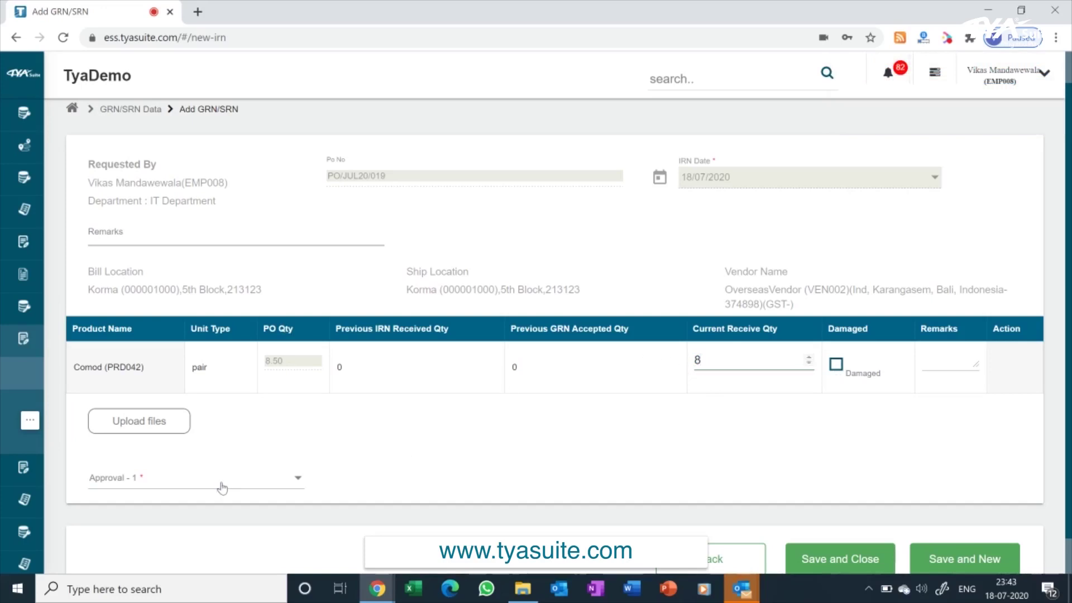
{"action": "left_click", "coordinate": [190, 521]}
{"action": "scroll", "coordinate": [502, 442], "scroll_direction": "down", "scroll_amount": 1}
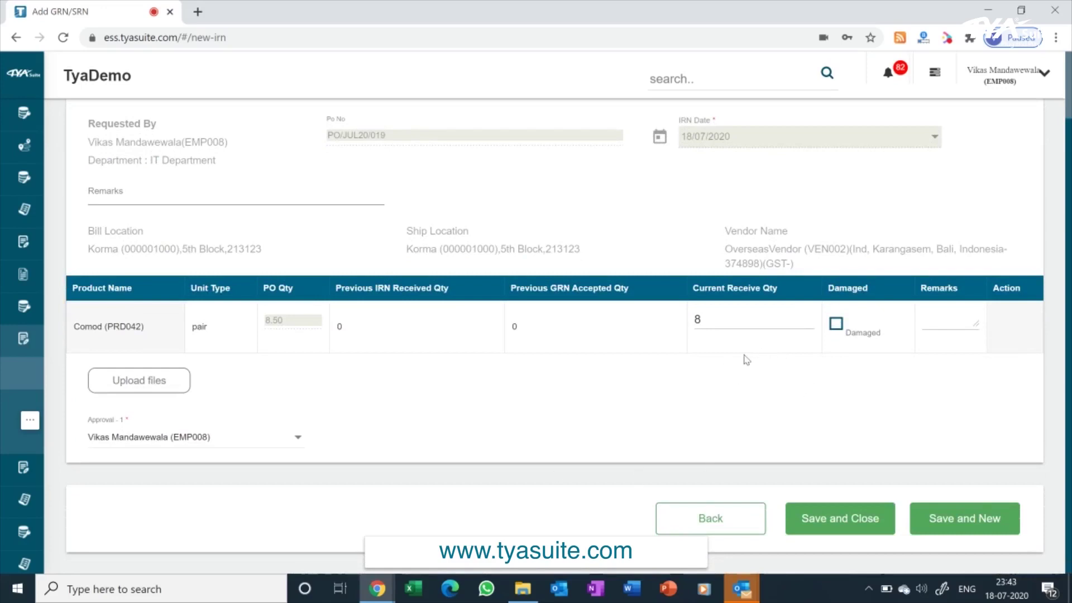
{"action": "left_click", "coordinate": [844, 521]}
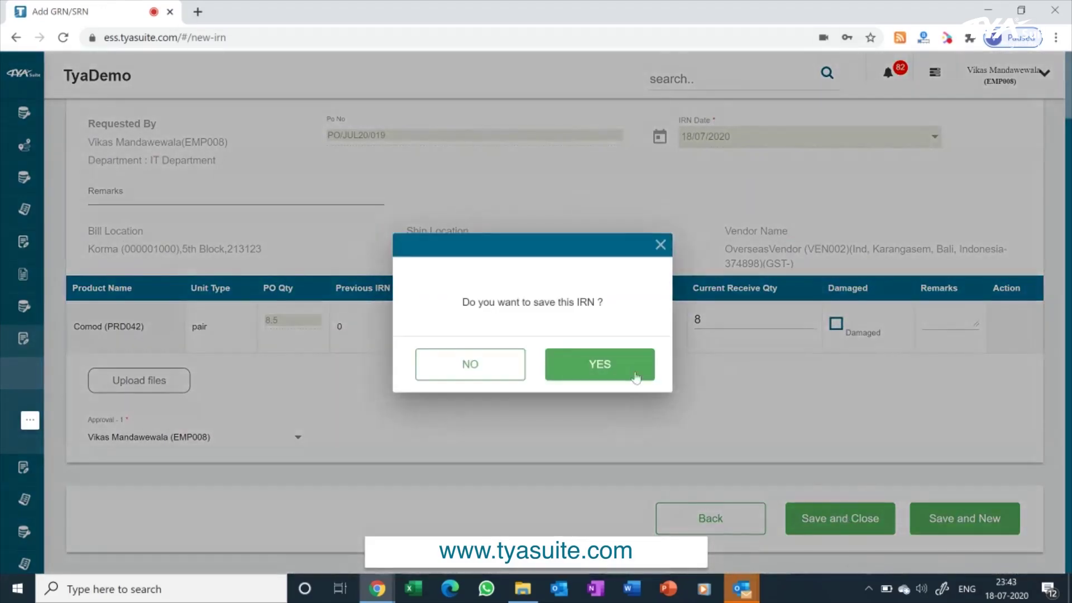
{"action": "left_click", "coordinate": [635, 374]}
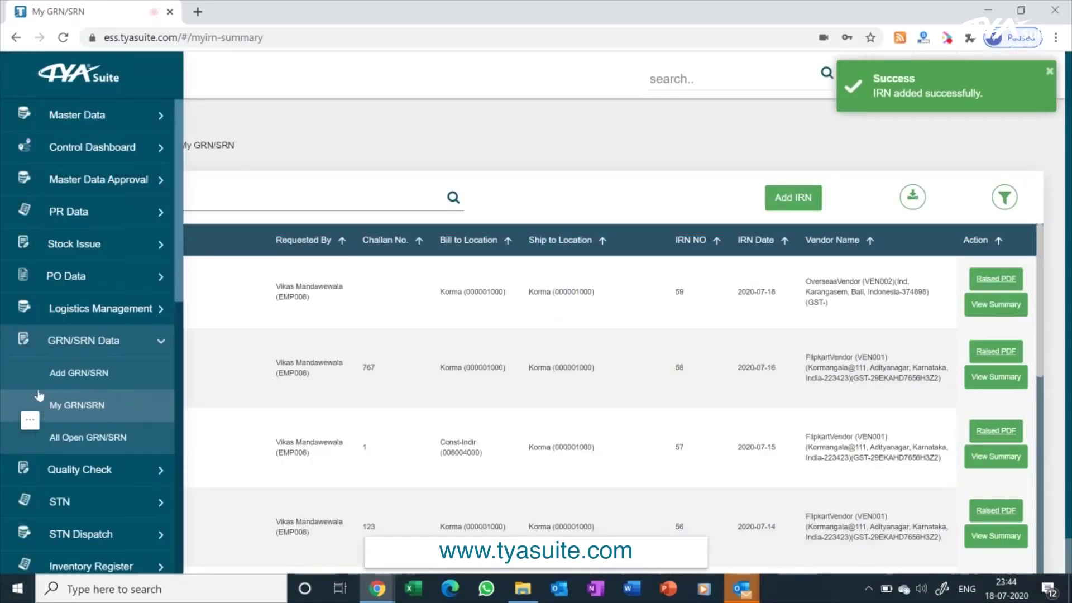
Open Add Quality Check and start the QC for IRN 59.
{"action": "left_click", "coordinate": [91, 348]}
{"action": "left_click", "coordinate": [85, 369]}
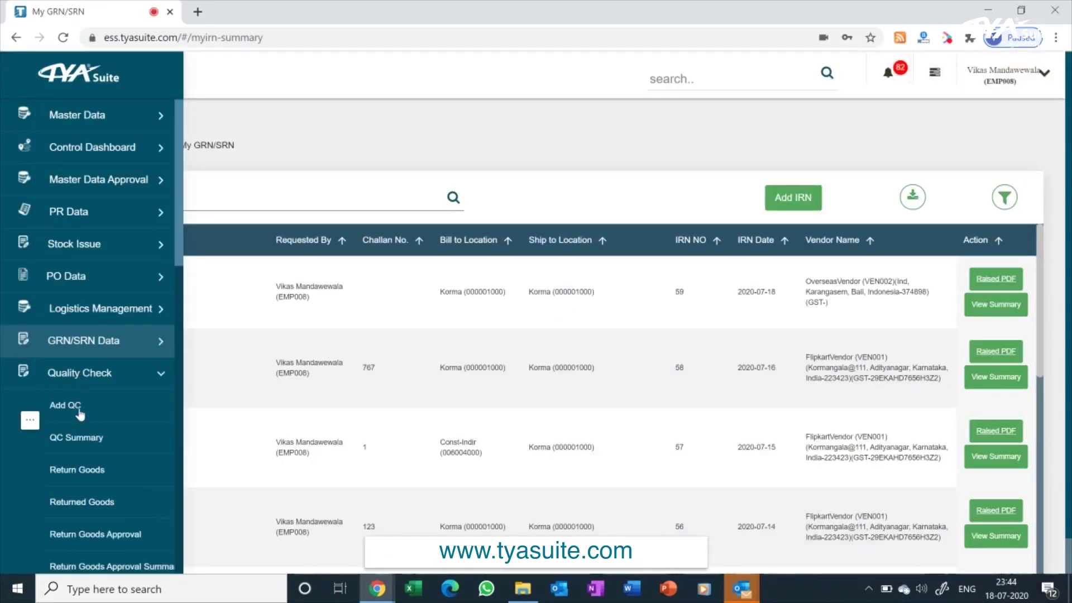
{"action": "left_click", "coordinate": [69, 406]}
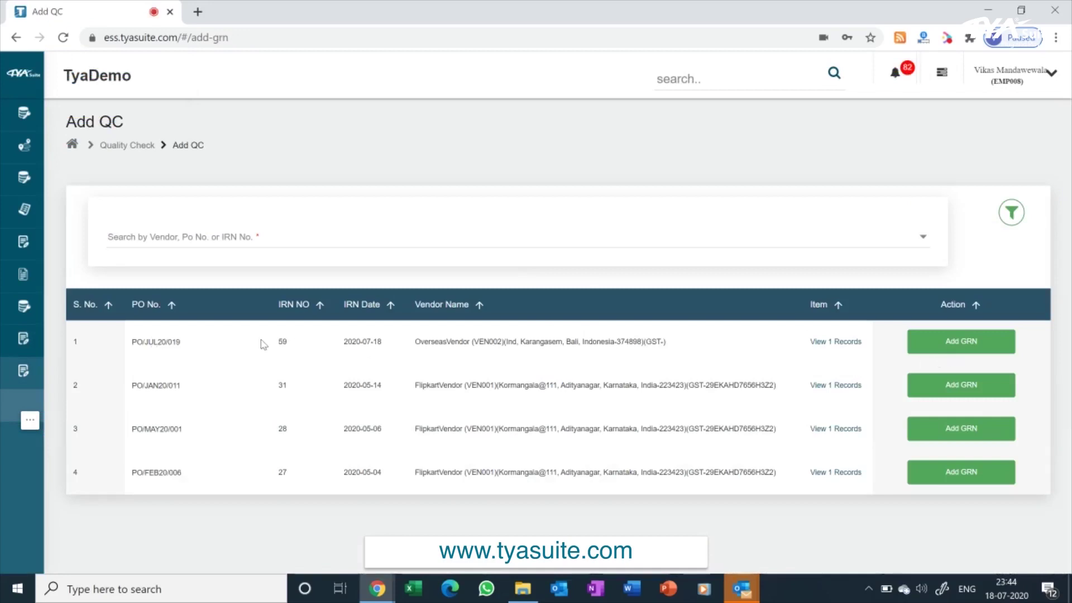
{"action": "left_click", "coordinate": [924, 344]}
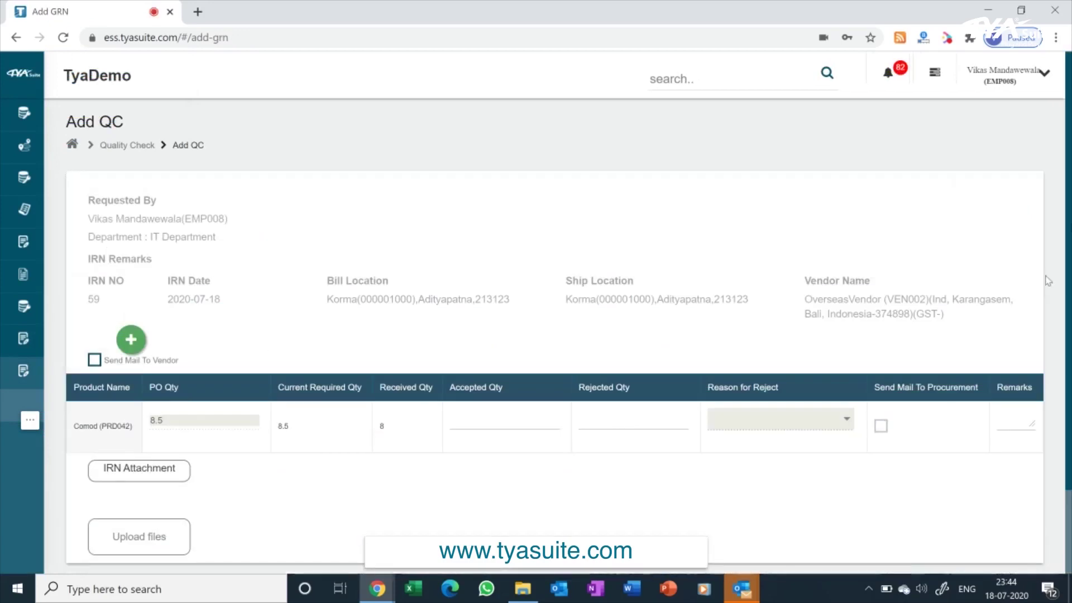
Accept all 8 Comod and approve the quality check, confirming the GRN save.
{"action": "scroll", "coordinate": [461, 356], "scroll_direction": "down", "scroll_amount": 3}
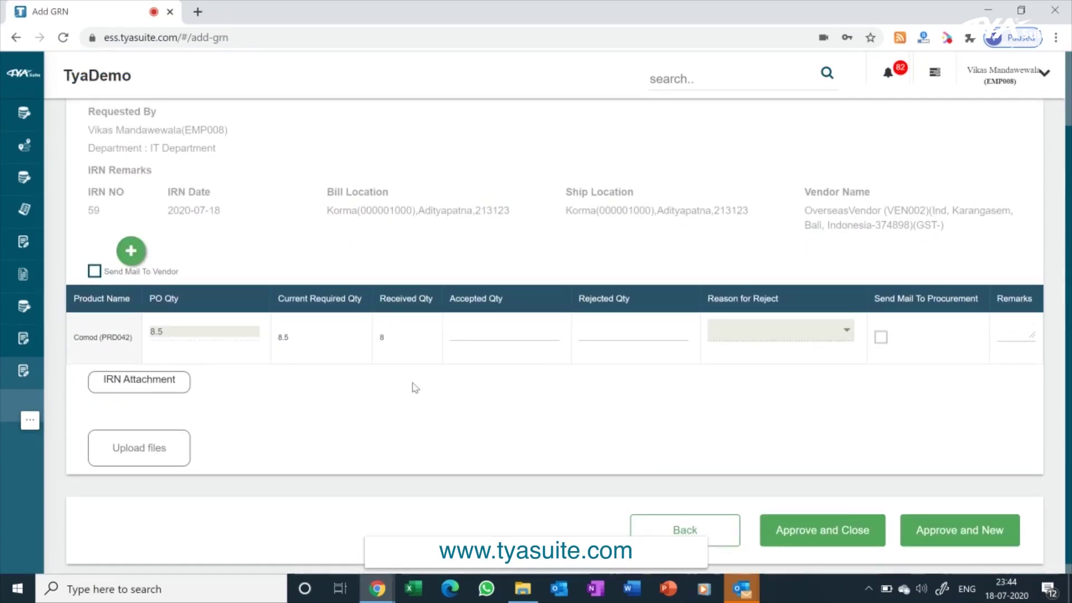
{"action": "left_click", "coordinate": [468, 334]}
{"action": "type", "text": "8"}
{"action": "left_click", "coordinate": [840, 529]}
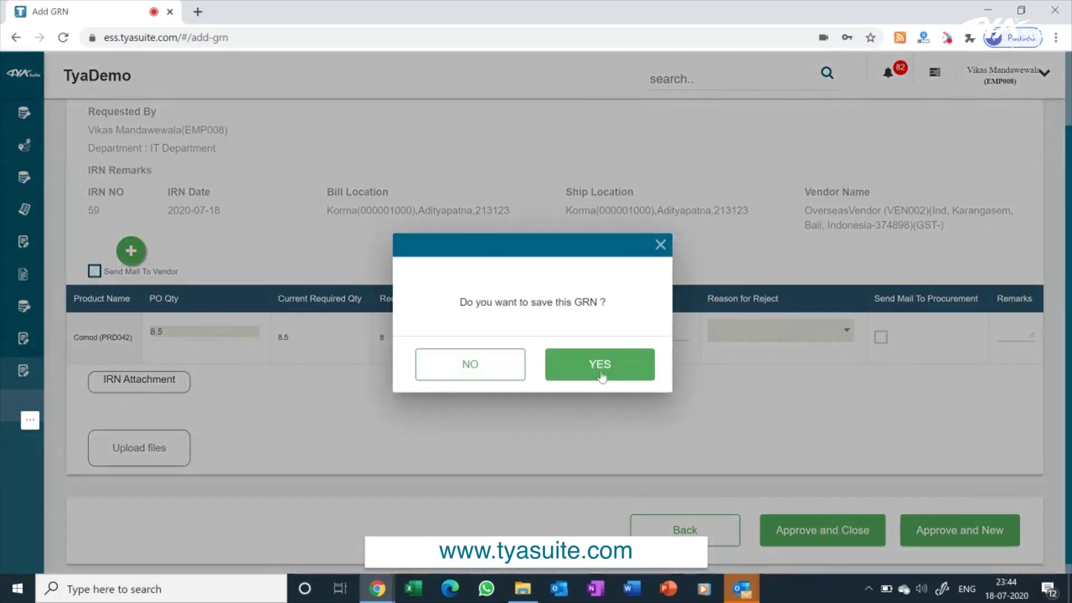
{"action": "left_click", "coordinate": [599, 368]}
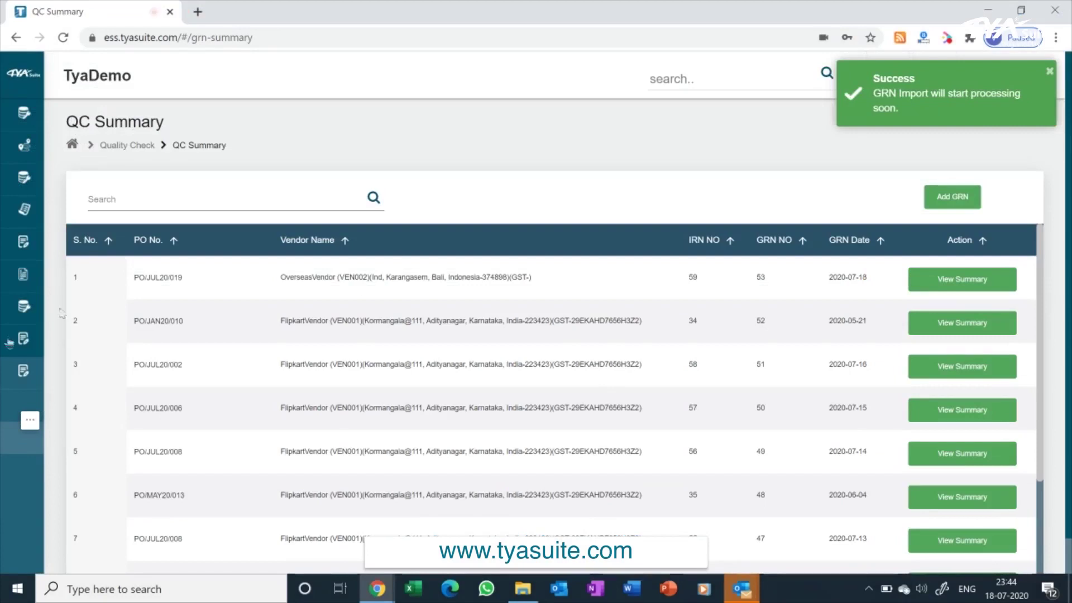
Go to Invoice Data > Add Invoice and start an invoice for OverseasVendor's GRN on PO/JUL20/019.
{"action": "mouse_move", "coordinate": [11, 343]}
{"action": "left_click", "coordinate": [89, 375]}
{"action": "scroll", "coordinate": [84, 369], "scroll_direction": "down", "scroll_amount": 3}
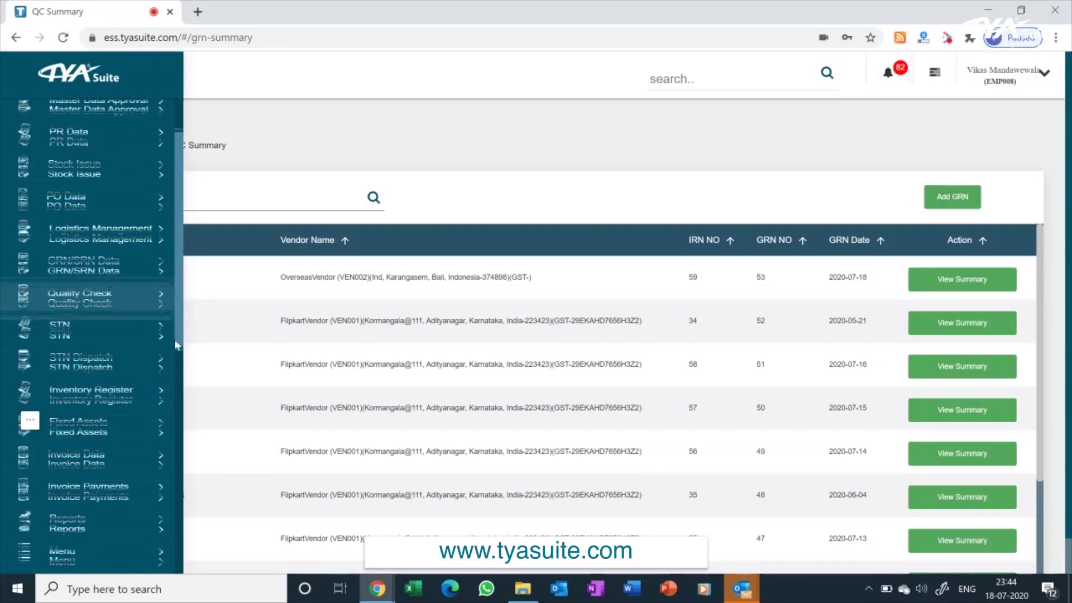
{"action": "left_click", "coordinate": [71, 341]}
{"action": "left_click", "coordinate": [72, 373]}
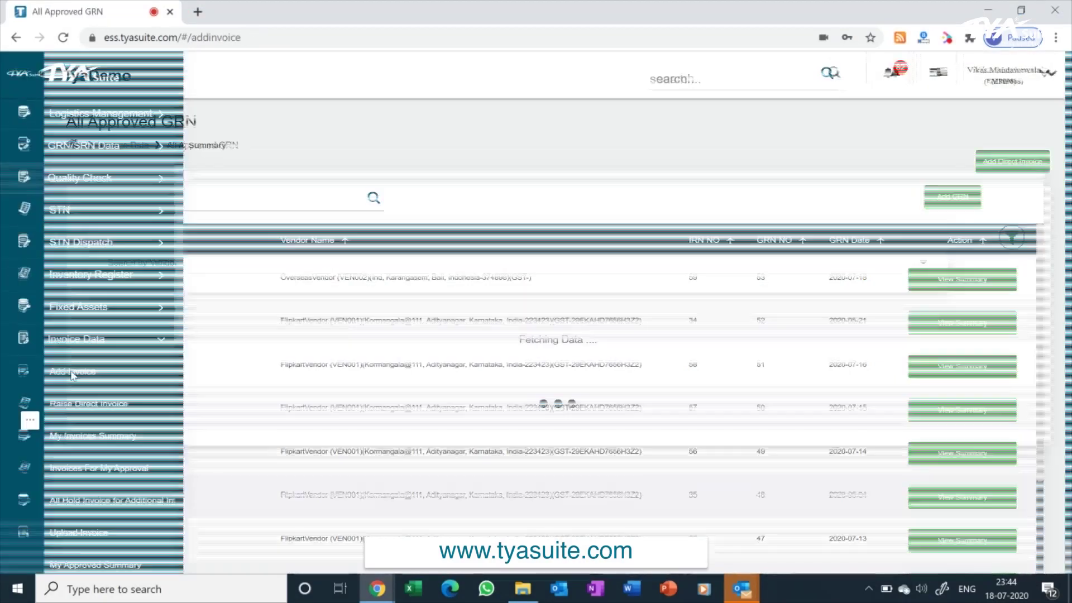
{"action": "triple_click", "coordinate": [624, 373]}
{"action": "left_click", "coordinate": [622, 374]}
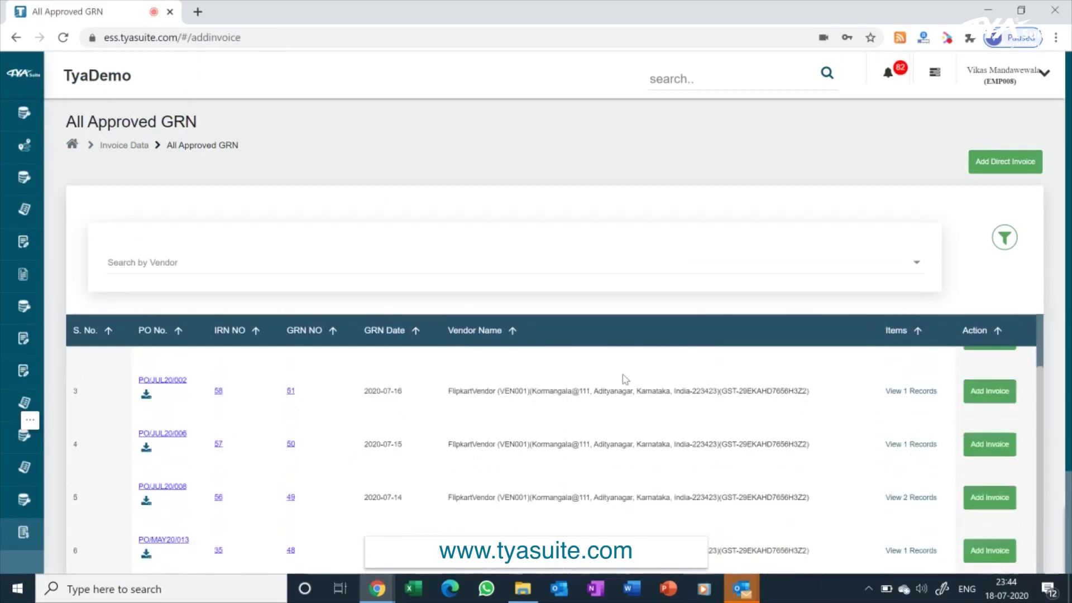
{"action": "triple_click", "coordinate": [621, 374]}
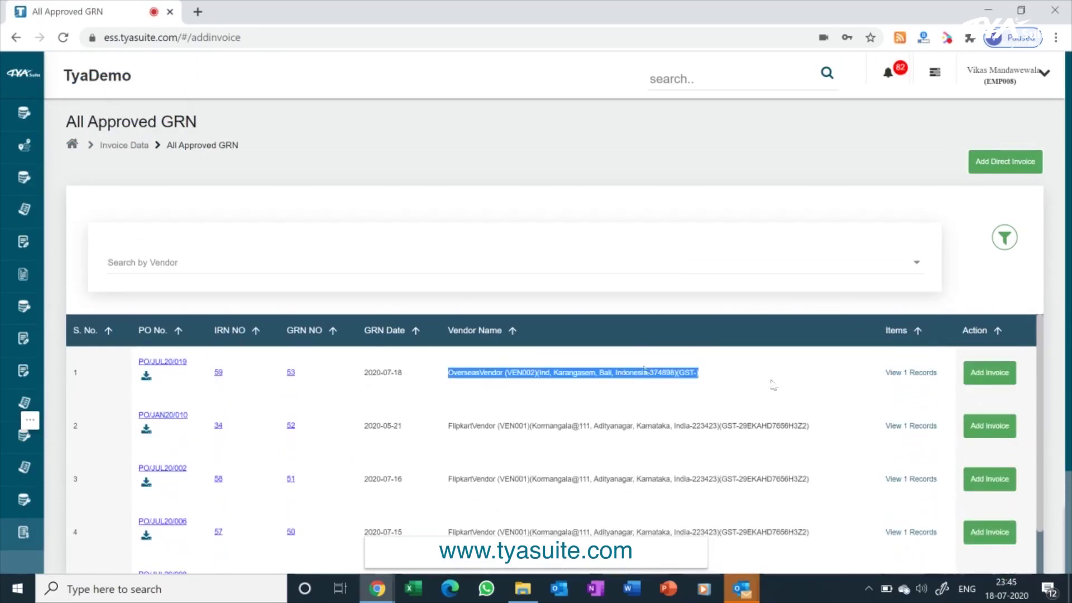
{"action": "left_click", "coordinate": [979, 380]}
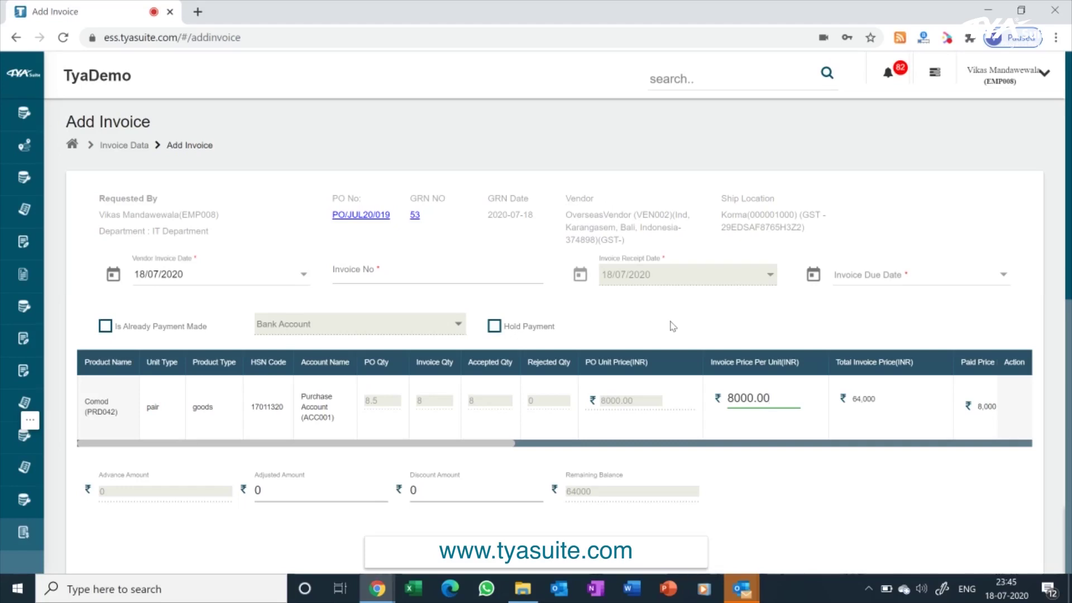
Enter 76767 as the vendor invoice number.
{"action": "left_click", "coordinate": [365, 273]}
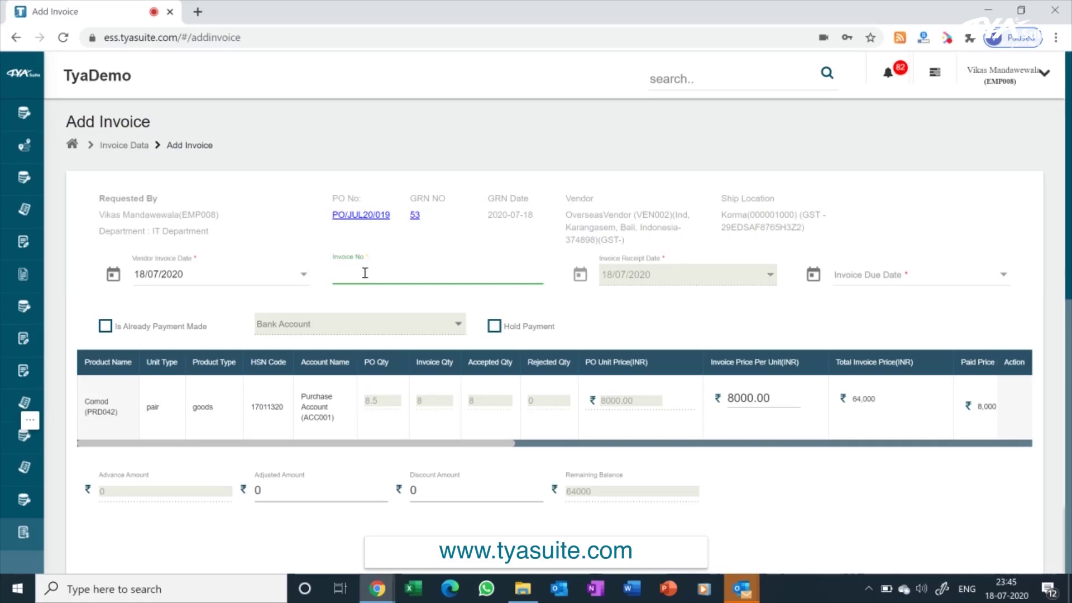
{"action": "type", "text": "76767"}
{"action": "left_click", "coordinate": [382, 302]}
Scroll through the invoice line columns and tax totals, ₹64,000 payable.
{"action": "scroll", "coordinate": [383, 304], "scroll_direction": "down", "scroll_amount": 2}
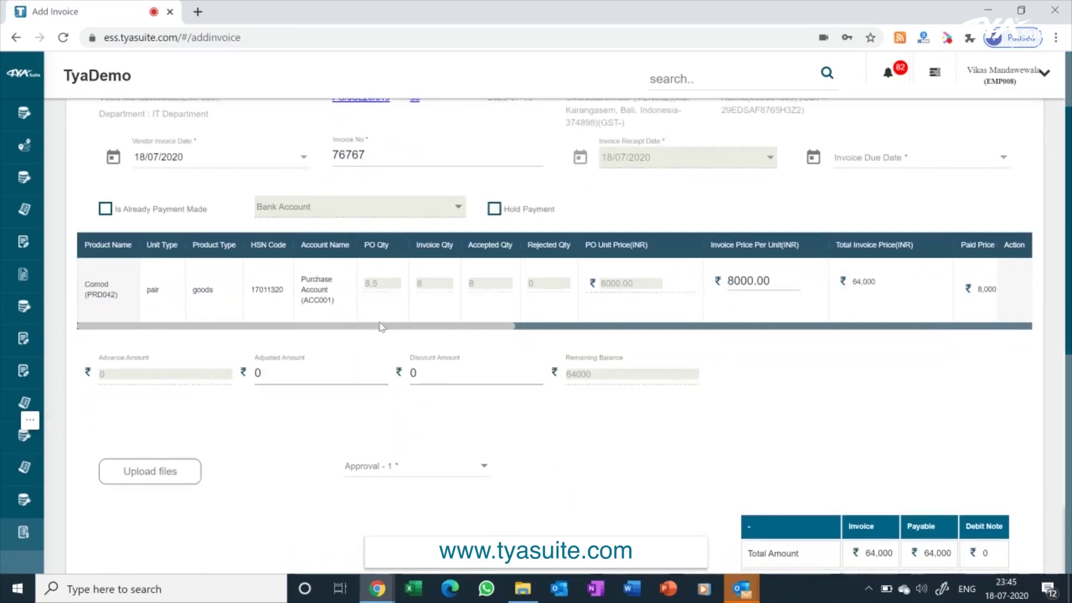
{"action": "left_click_drag", "start_coordinate": [380, 329], "coordinate": [481, 332]}
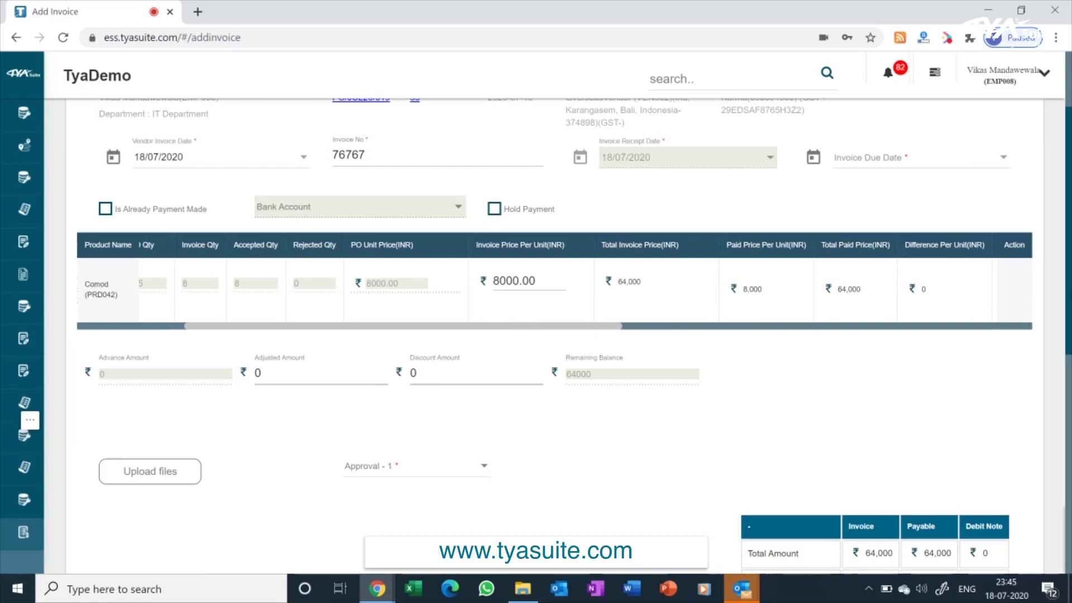
{"action": "scroll", "coordinate": [573, 337], "scroll_direction": "down", "scroll_amount": 2}
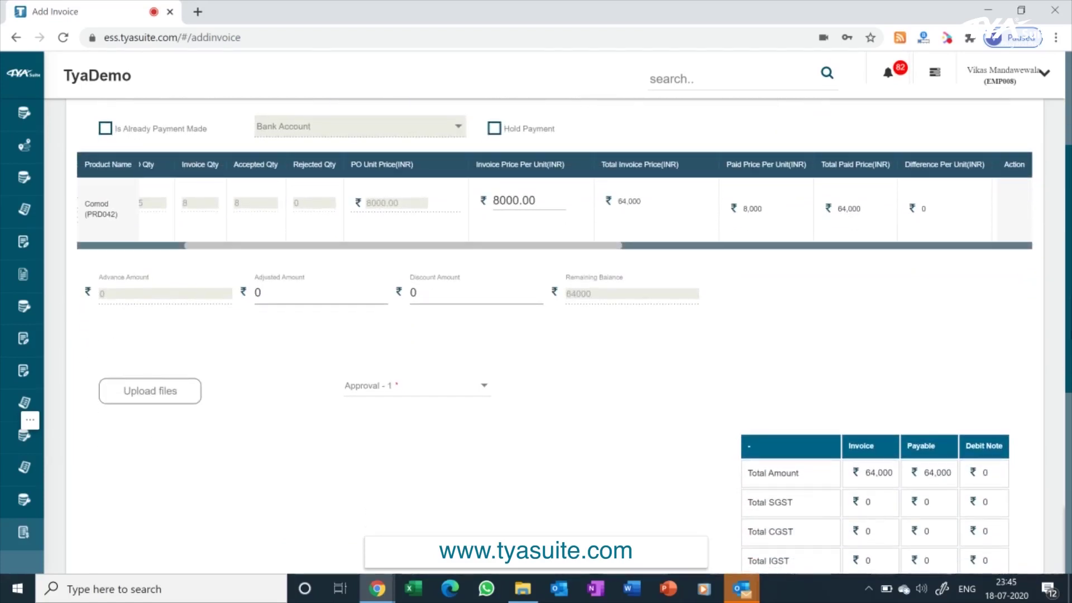
{"action": "right_click", "coordinate": [882, 346]}
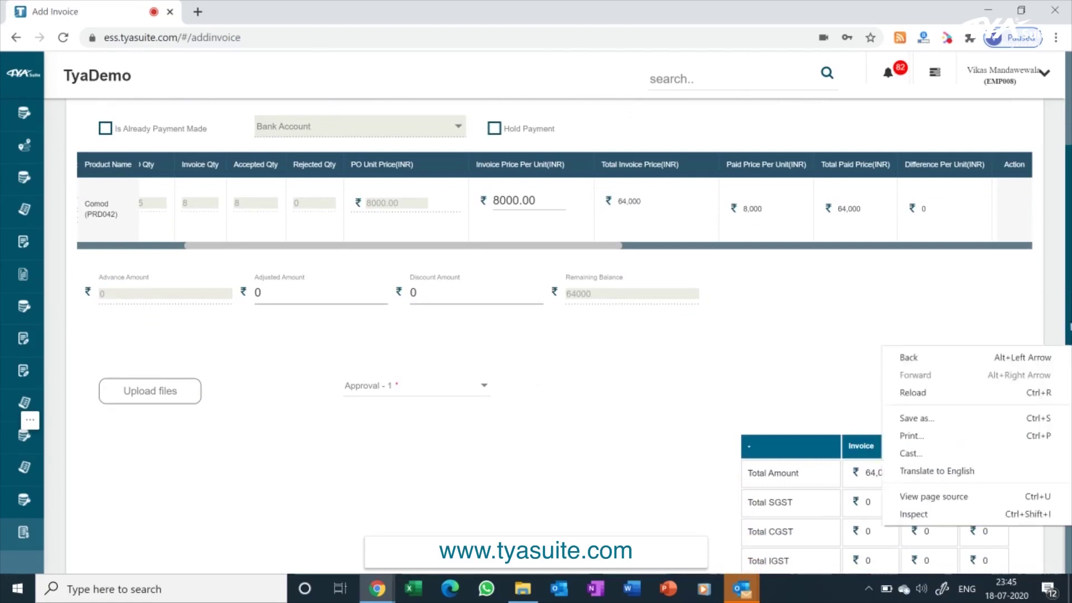
{"action": "left_click", "coordinate": [883, 285]}
{"action": "left_click_drag", "start_coordinate": [335, 244], "coordinate": [252, 250]}
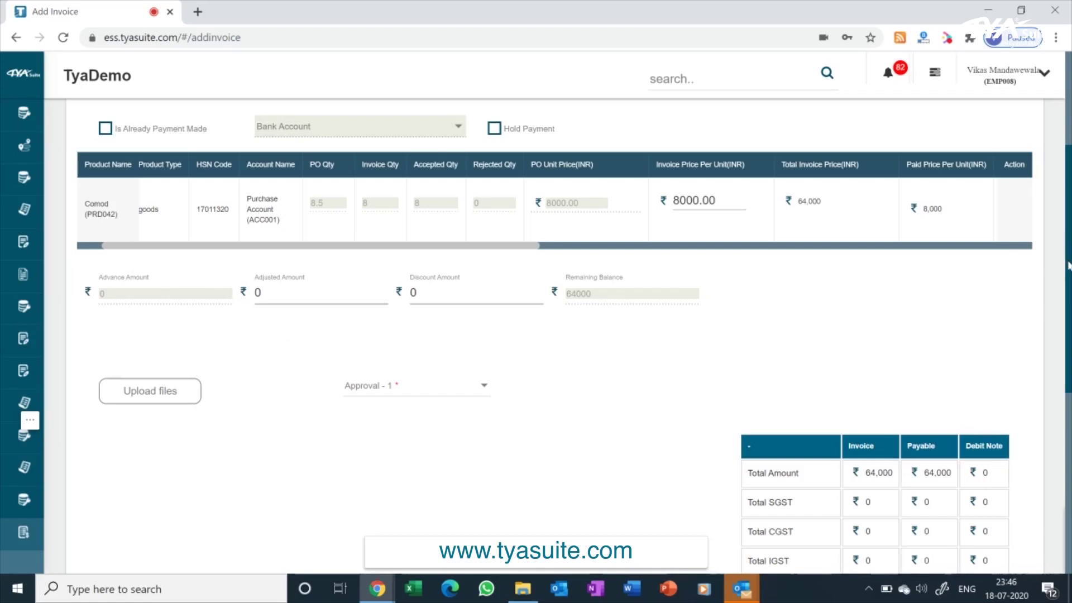
{"action": "scroll", "coordinate": [1068, 266], "scroll_direction": "up", "scroll_amount": 2}
{"action": "scroll", "coordinate": [342, 340], "scroll_direction": "down", "scroll_amount": 3}
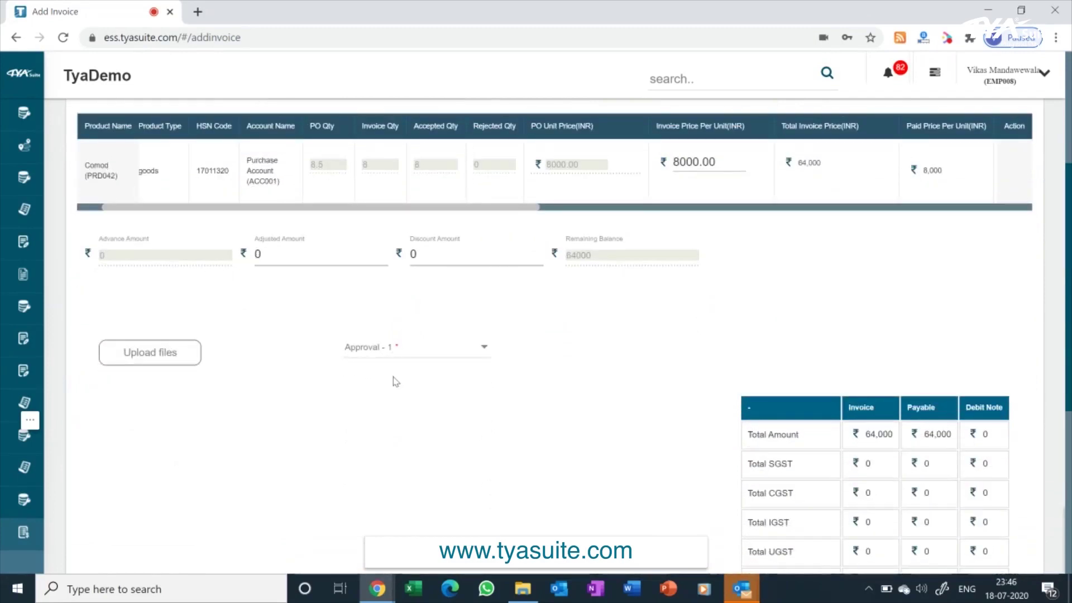
{"action": "scroll", "coordinate": [402, 389], "scroll_direction": "down", "scroll_amount": 6}
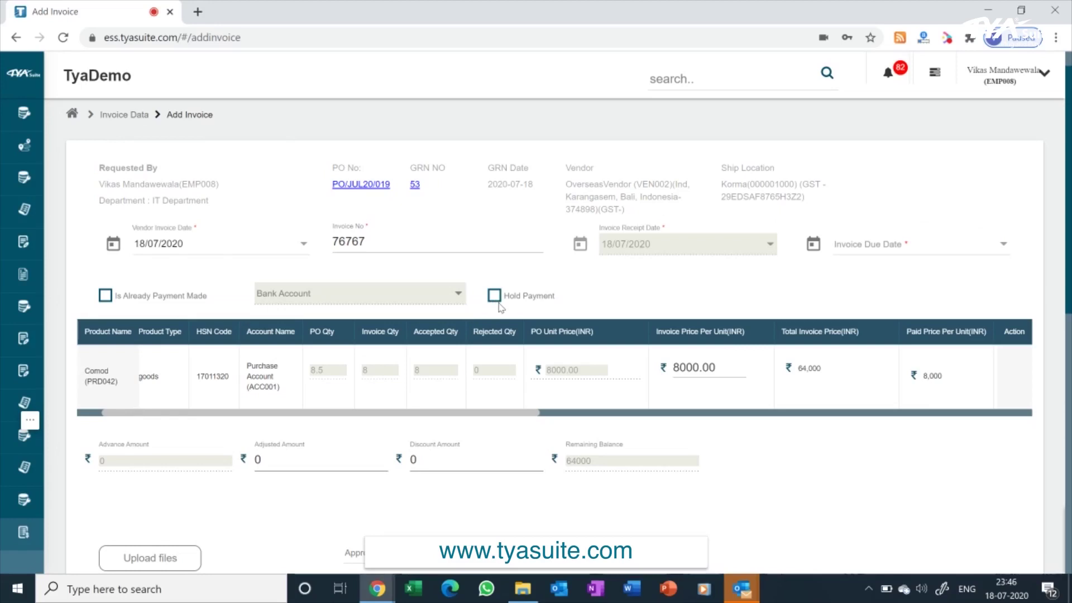
Tick 'Is Already Payment Made' and choose the ICICI Bank account as the paying bank.
{"action": "left_click", "coordinate": [106, 296]}
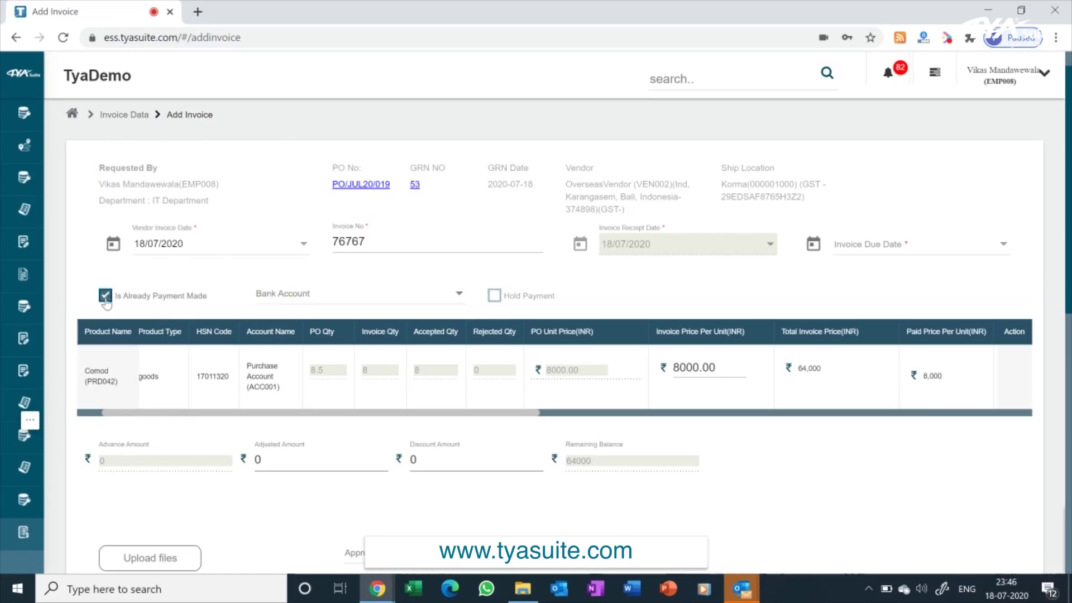
{"action": "left_click", "coordinate": [321, 292]}
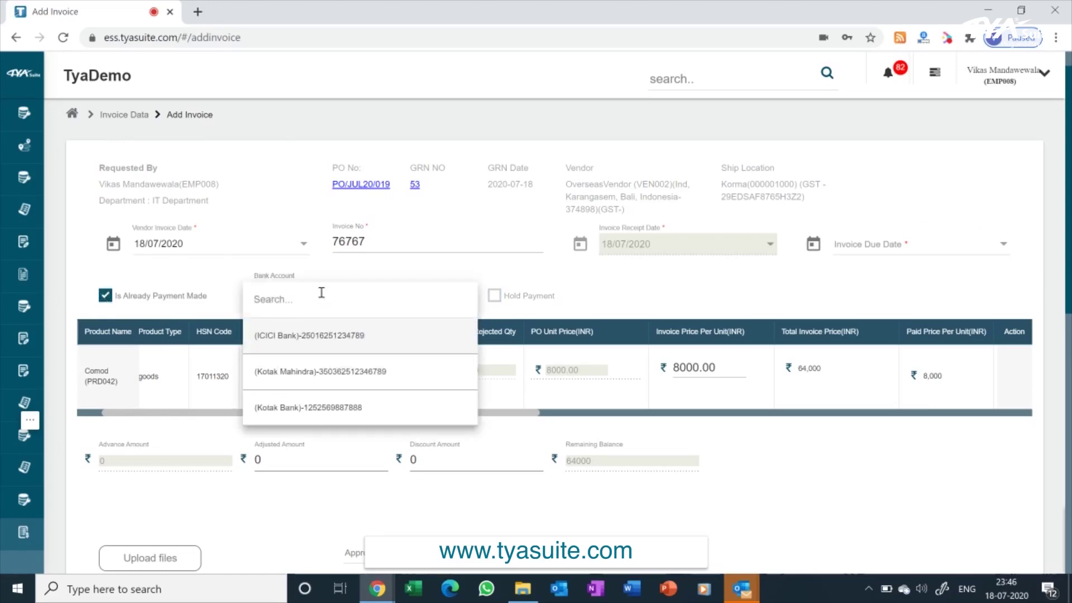
{"action": "left_click", "coordinate": [313, 342]}
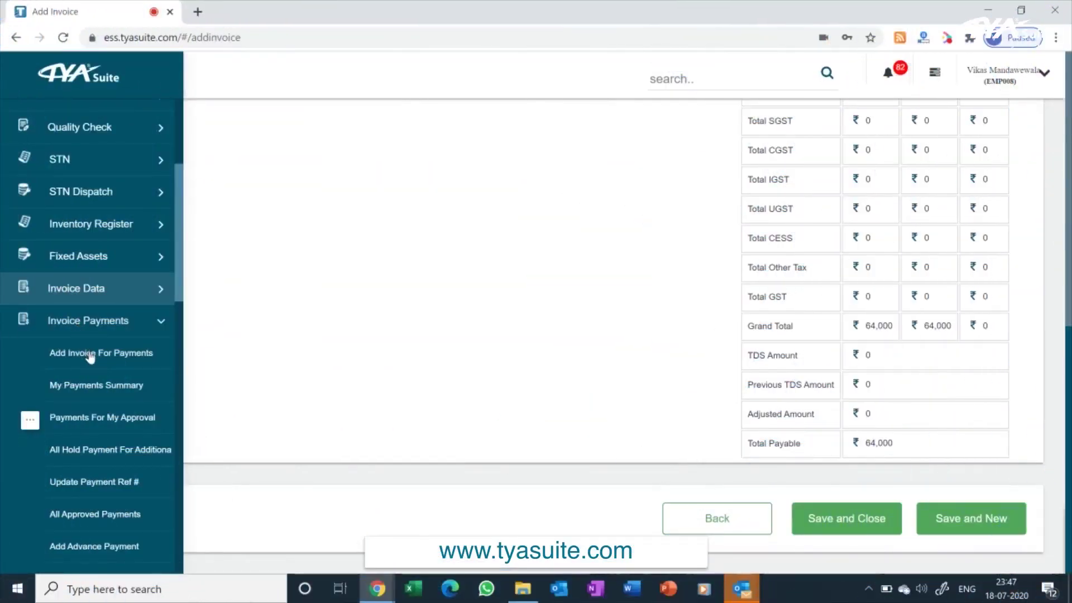
Open Add Invoice For Payments, dismiss the Status filter, and tick invoice 677 on PO/JUL20/002.
{"action": "left_click", "coordinate": [90, 356]}
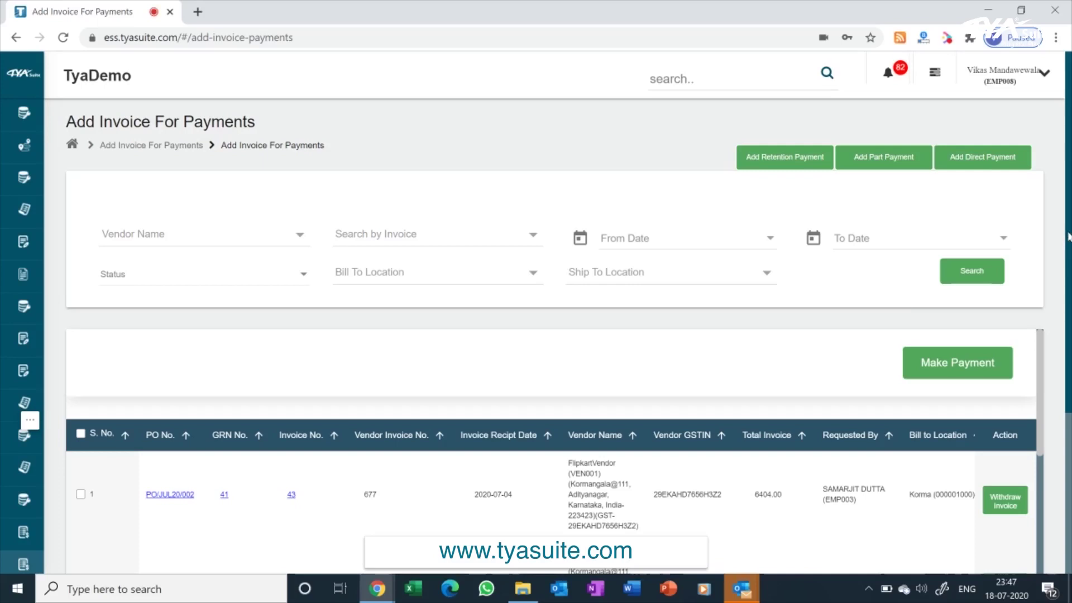
{"action": "left_click_drag", "start_coordinate": [1067, 238], "coordinate": [1063, 289]}
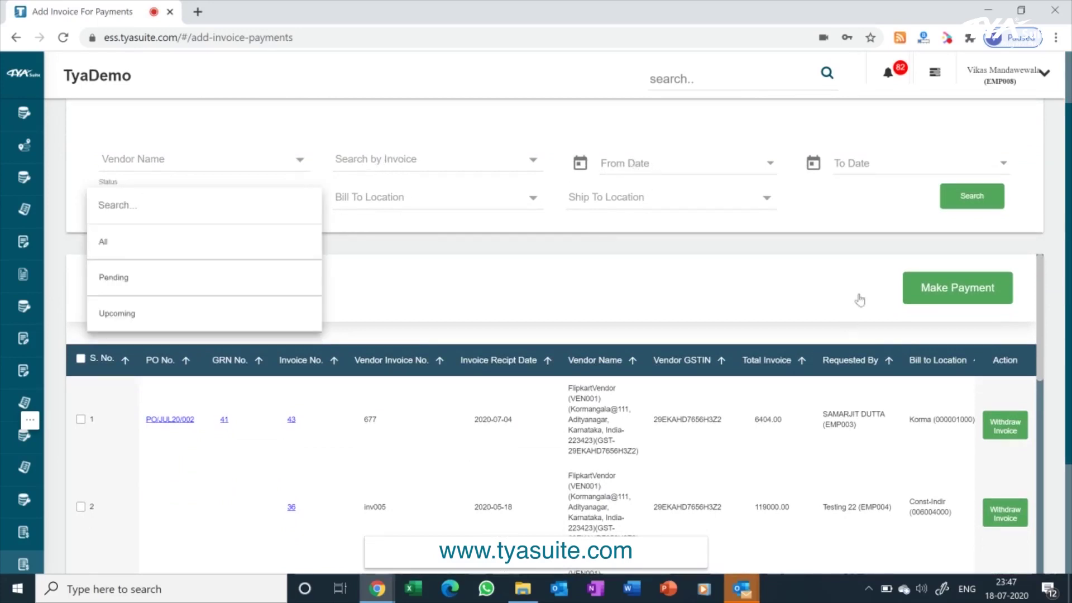
{"action": "left_click", "coordinate": [642, 165]}
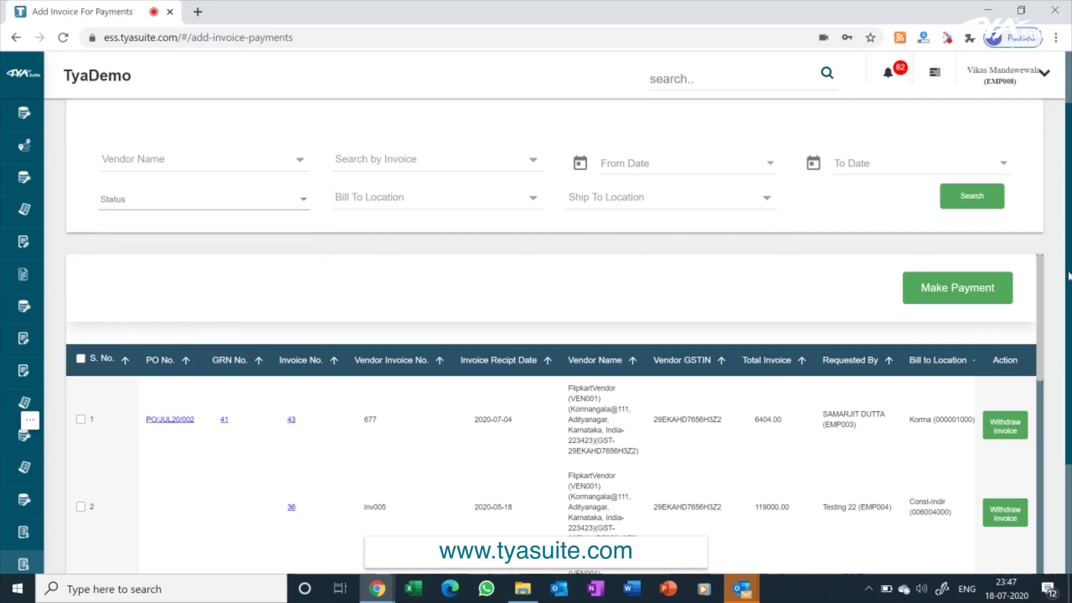
{"action": "scroll", "coordinate": [475, 335], "scroll_direction": "down", "scroll_amount": 1}
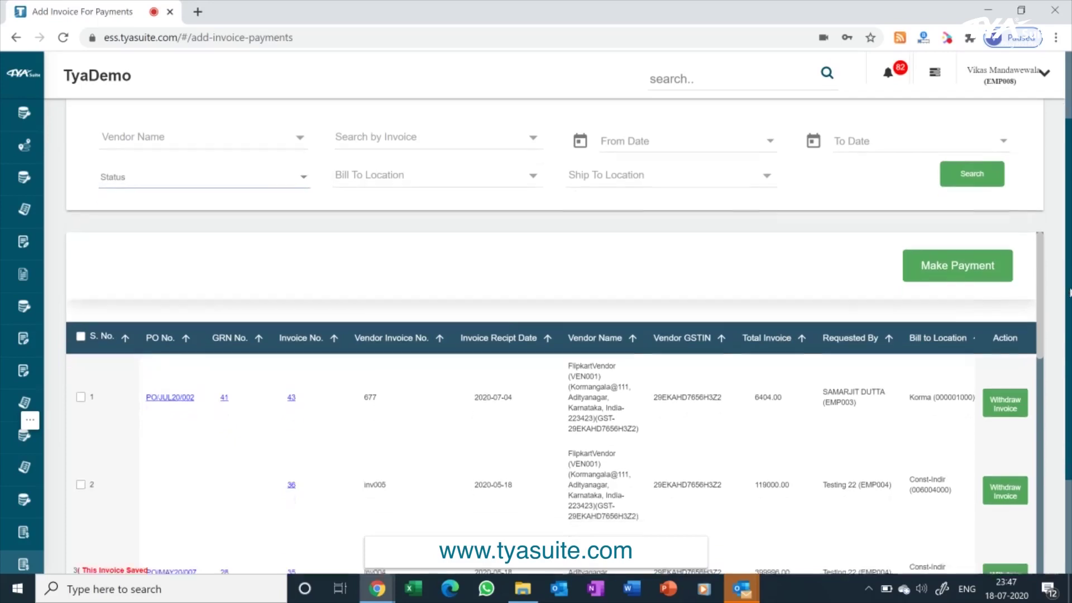
{"action": "left_click", "coordinate": [81, 397]}
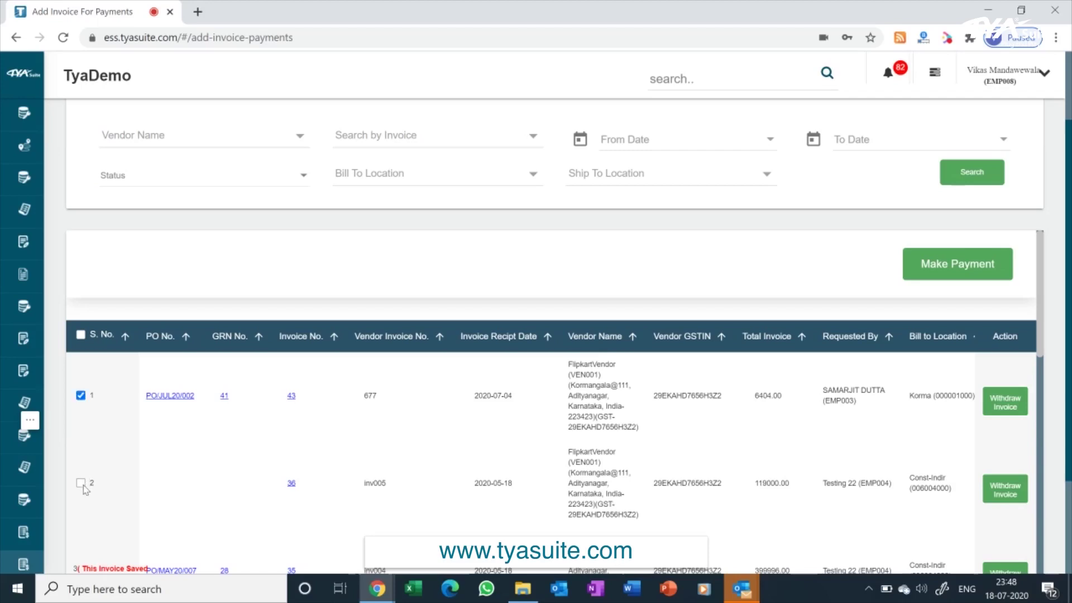
Start a payment for invoice 677 and set the company bank to Kotak Mahindra.
{"action": "left_click", "coordinate": [937, 273]}
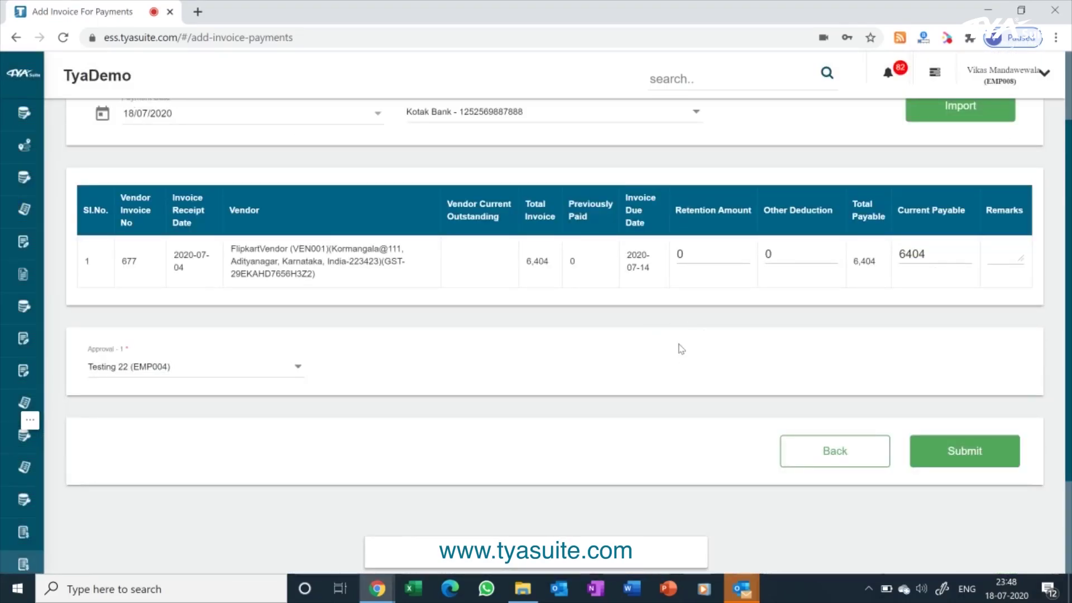
{"action": "scroll", "coordinate": [1068, 243], "scroll_direction": "up", "scroll_amount": 1}
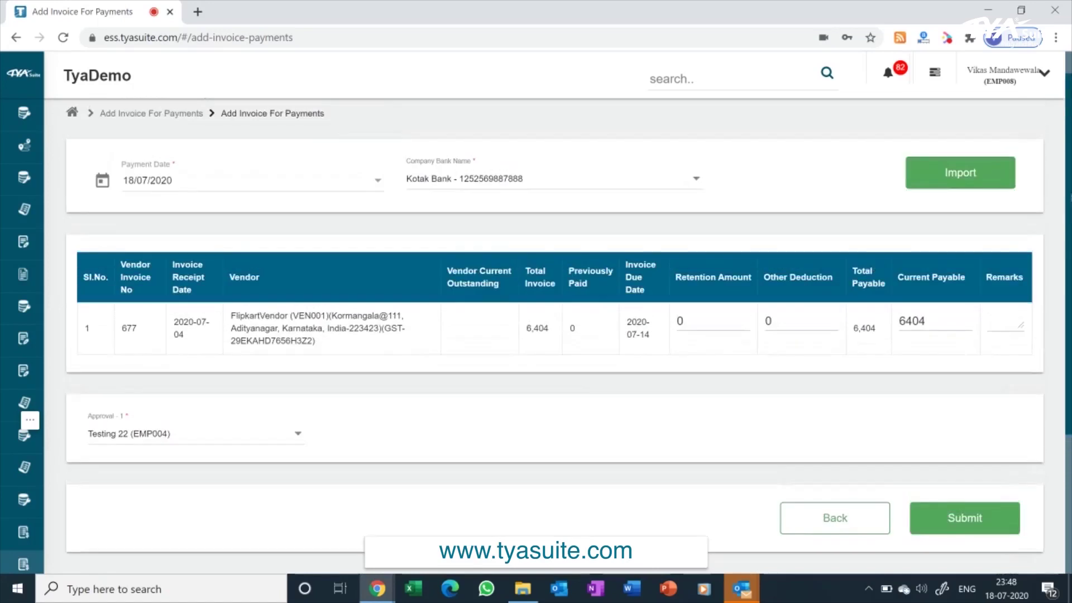
{"action": "left_click", "coordinate": [431, 186]}
{"action": "left_click", "coordinate": [434, 188]}
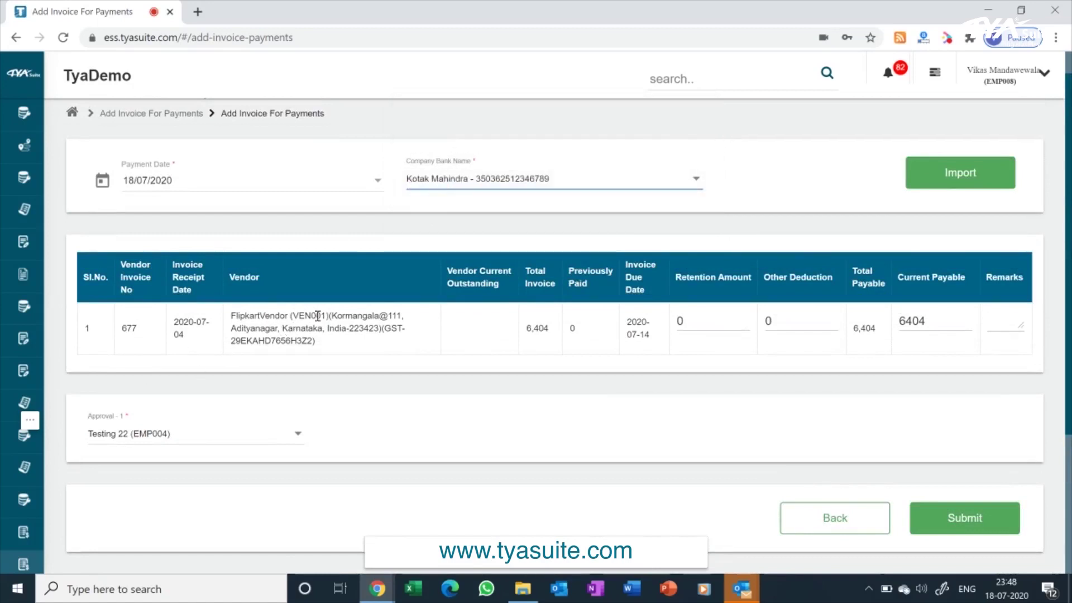
Enter 1000 retention, 2000 other deduction and 2000 current payable.
{"action": "double_click", "coordinate": [714, 319]}
{"action": "type", "text": "1000"}
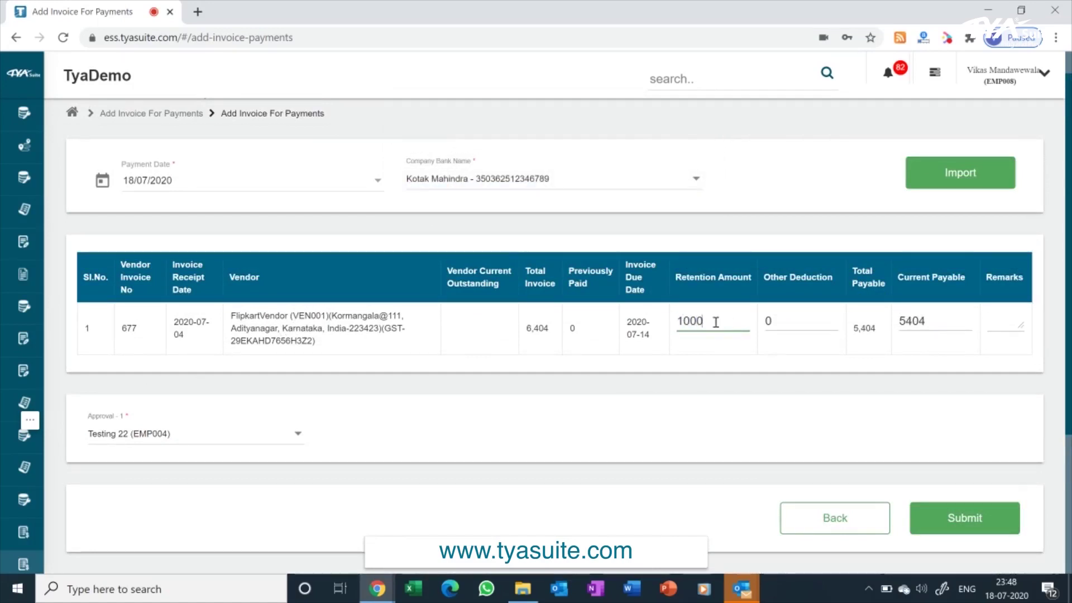
{"action": "double_click", "coordinate": [768, 320]}
{"action": "type", "text": "2000"}
{"action": "double_click", "coordinate": [895, 324]}
{"action": "type", "text": "2"}
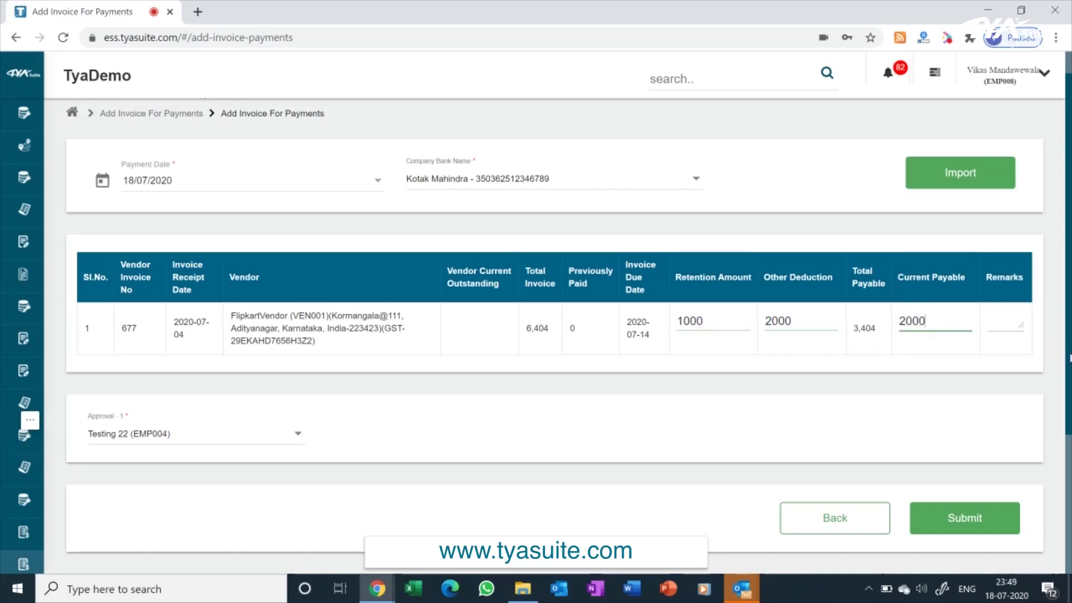
{"action": "scroll", "coordinate": [1069, 357], "scroll_direction": "down", "scroll_amount": 1}
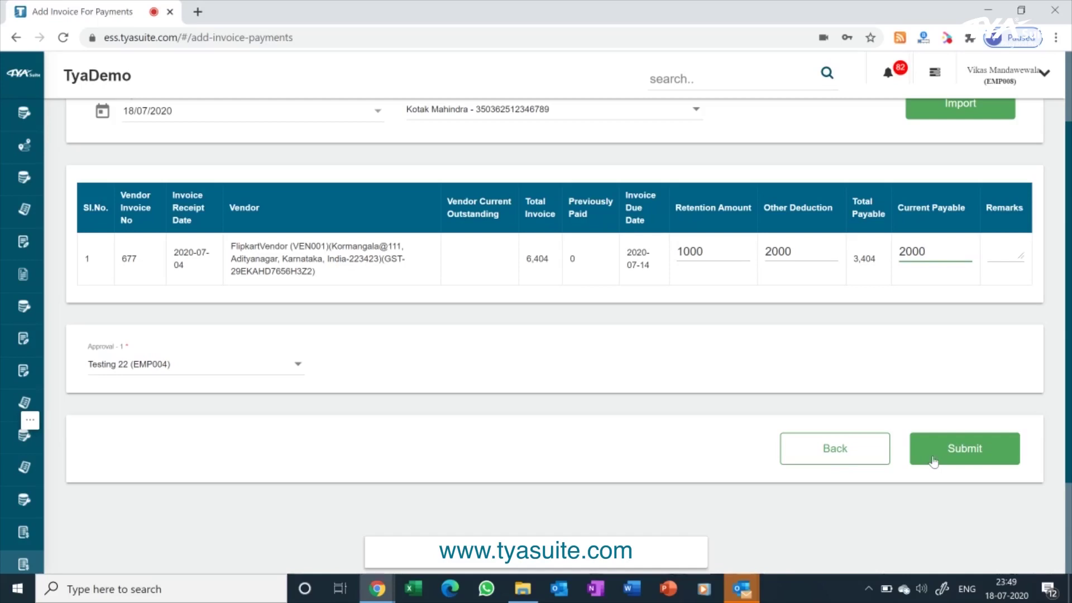
{"action": "mouse_move", "coordinate": [4, 348]}
{"action": "left_click", "coordinate": [265, 328]}
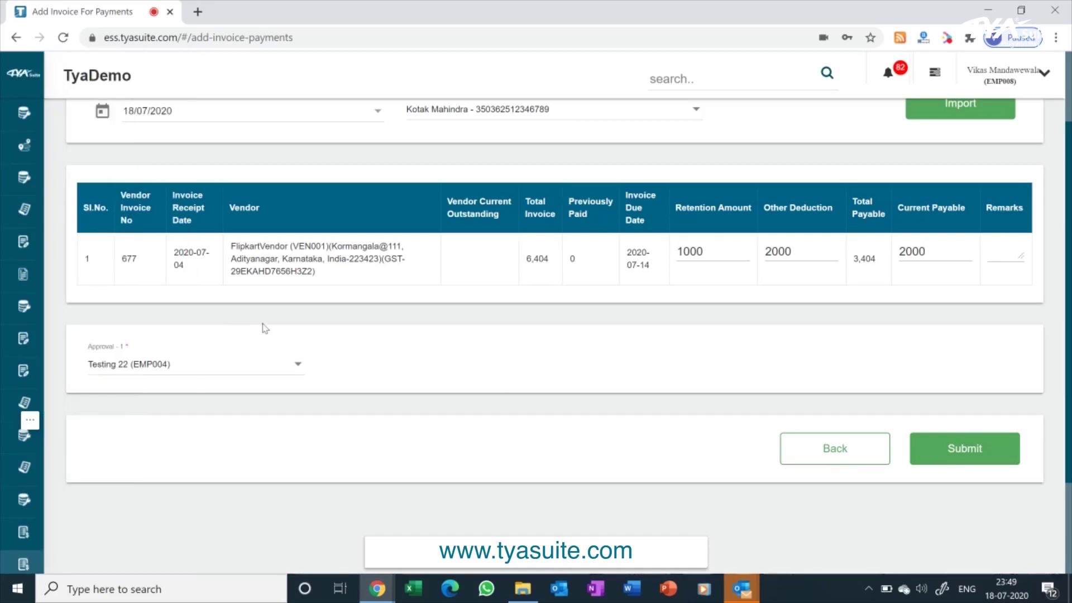